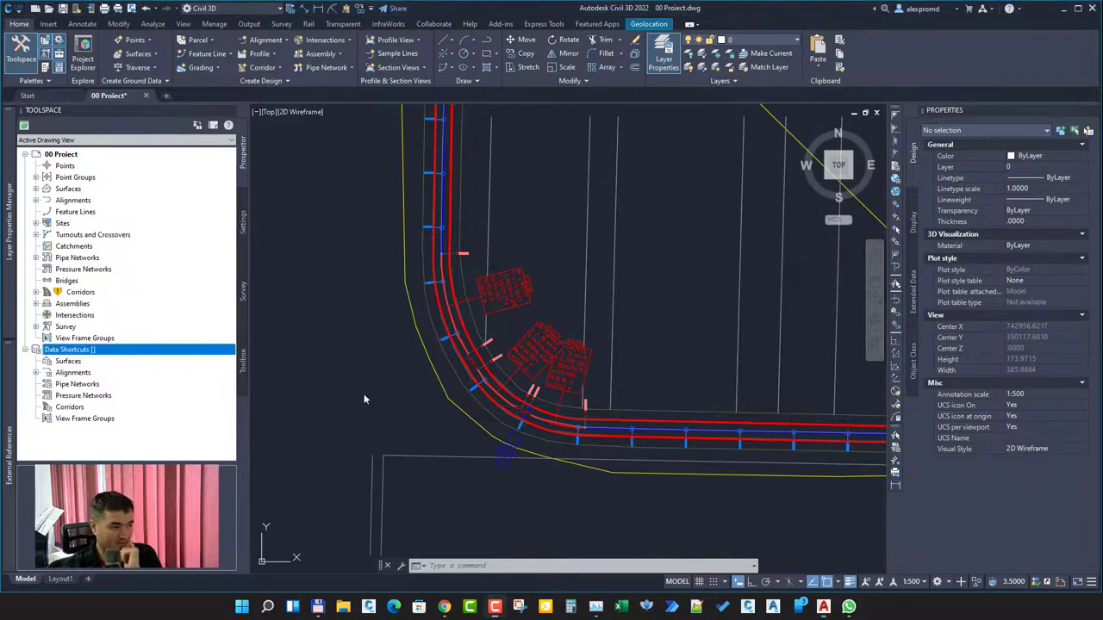
Examine the alignment's bend where three consecutive curves are separated by short tangents
{"action": "scroll", "coordinate": [452, 333], "scroll_direction": "up", "scroll_amount": 3}
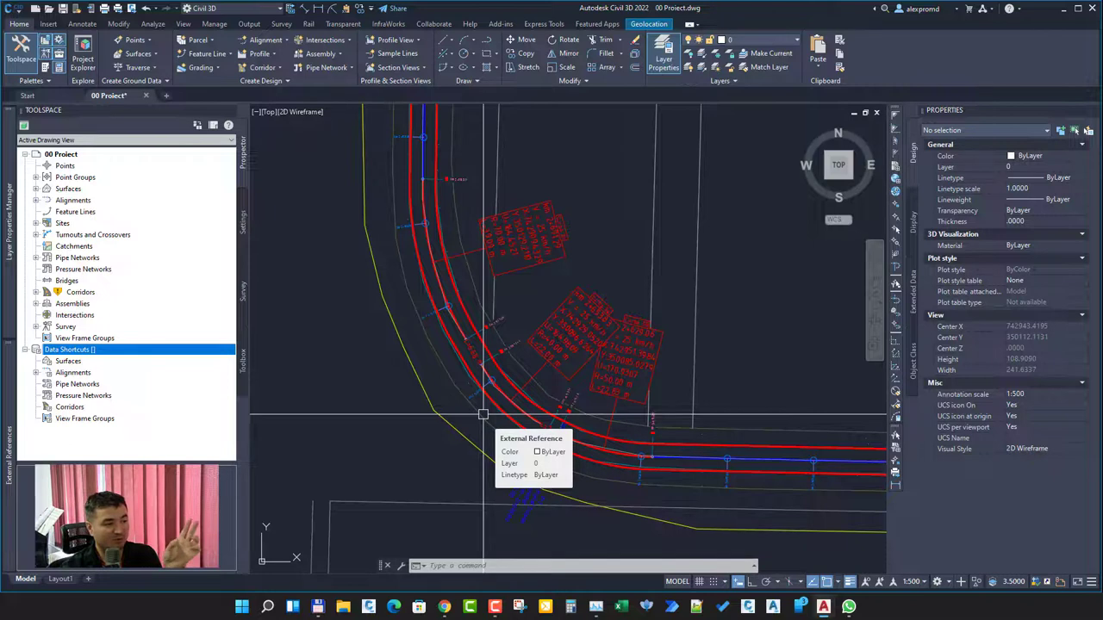
{"action": "middle_click_drag", "start_coordinate": [542, 434], "coordinate": [522, 449]}
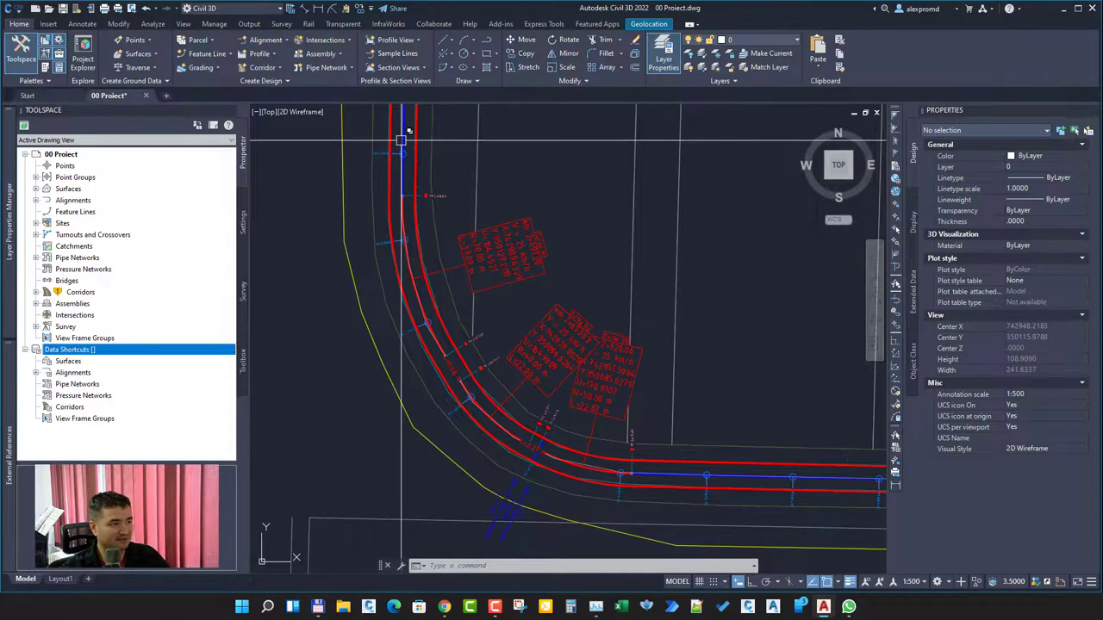
{"action": "scroll", "coordinate": [539, 457], "scroll_direction": "up", "scroll_amount": 5}
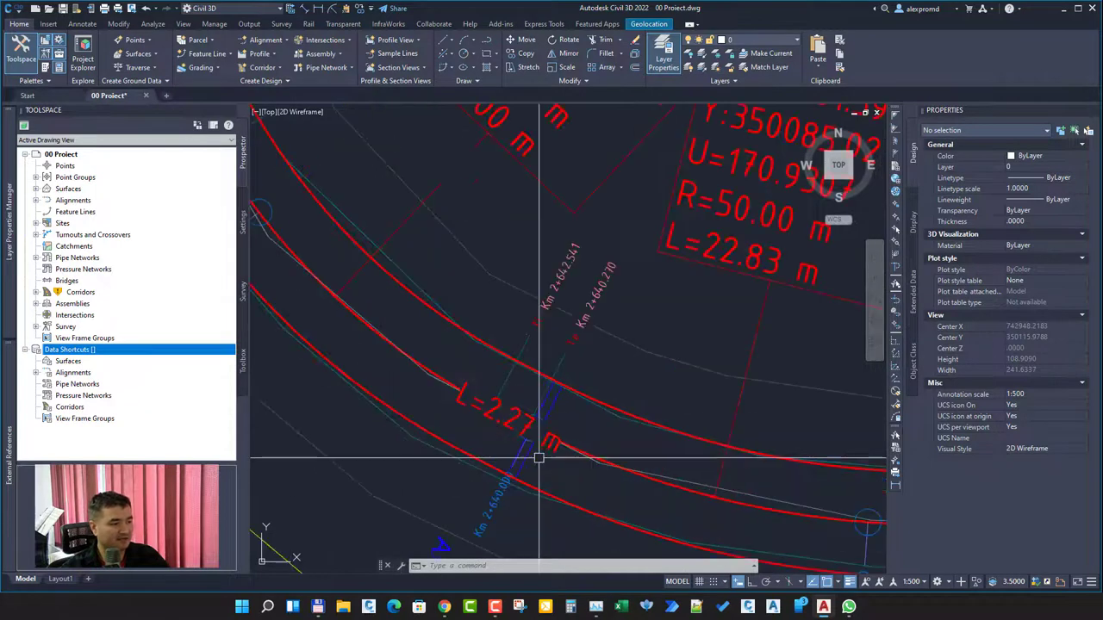
{"action": "scroll", "coordinate": [536, 427], "scroll_direction": "up", "scroll_amount": 5}
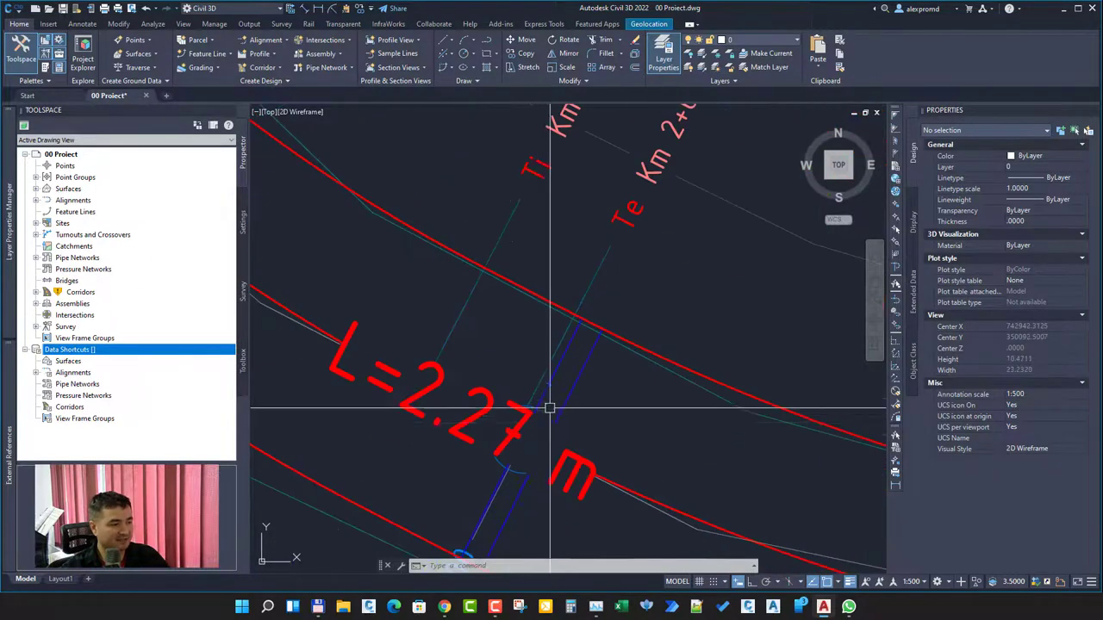
{"action": "scroll", "coordinate": [543, 413], "scroll_direction": "down", "scroll_amount": 10}
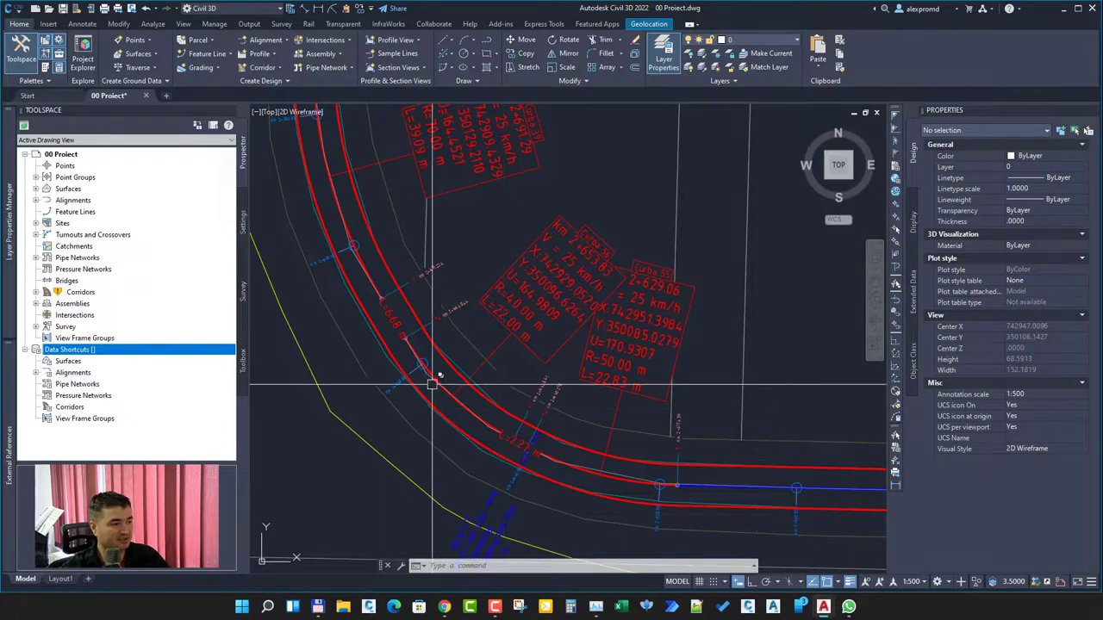
{"action": "mouse_move", "coordinate": [435, 371]}
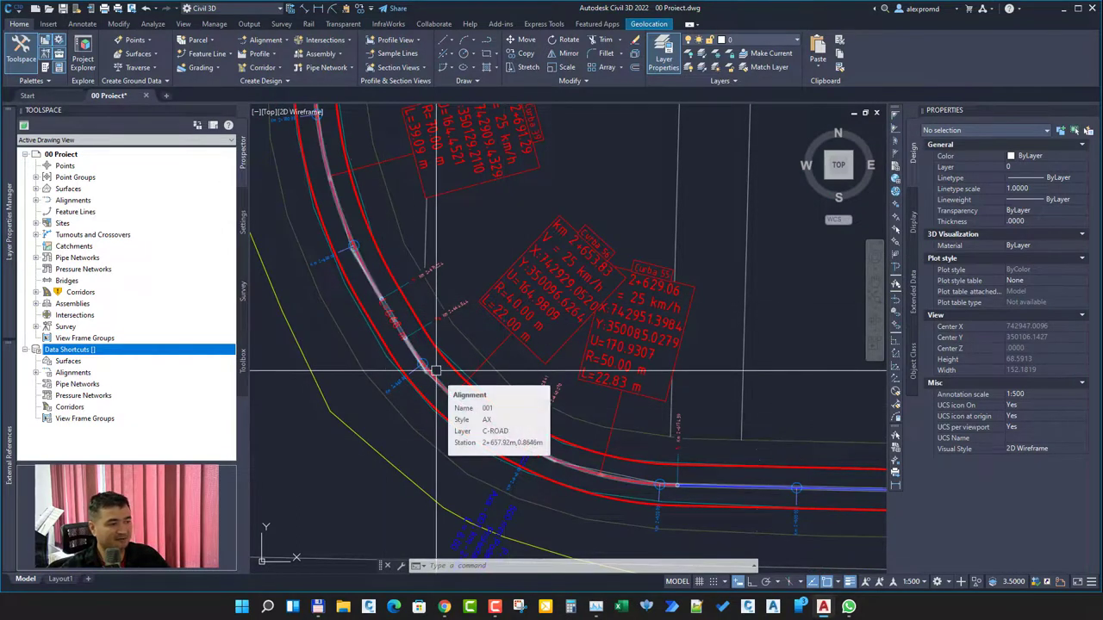
{"action": "scroll", "coordinate": [435, 371], "scroll_direction": "down", "scroll_amount": 3}
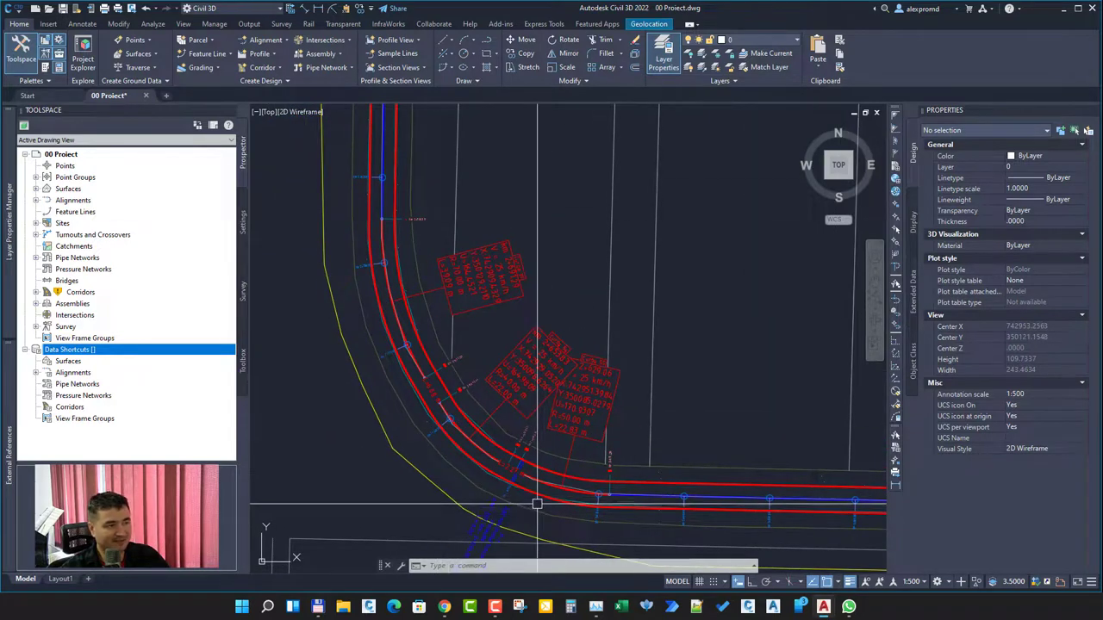
Select alignment 001 at the bend and open its layout tools for geometry editing
{"action": "scroll", "coordinate": [554, 495], "scroll_direction": "up", "scroll_amount": 3}
{"action": "left_click", "coordinate": [554, 495]}
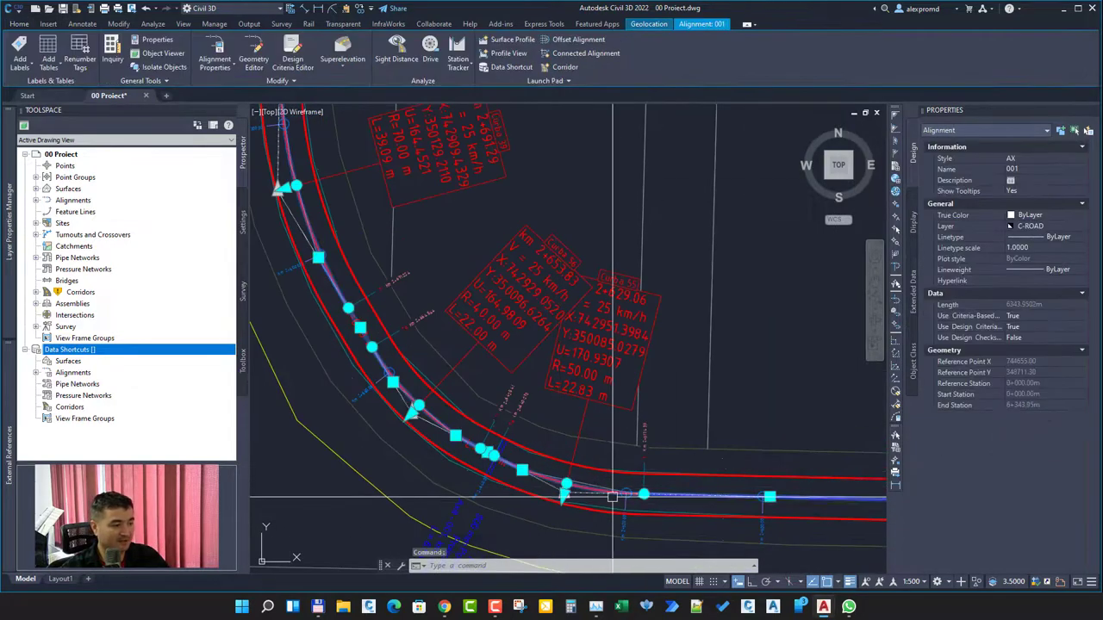
{"action": "scroll", "coordinate": [571, 489], "scroll_direction": "up", "scroll_amount": 2}
{"action": "key", "text": "Escape"}
{"action": "left_click", "coordinate": [574, 484]}
{"action": "scroll", "coordinate": [569, 484], "scroll_direction": "down", "scroll_amount": 3}
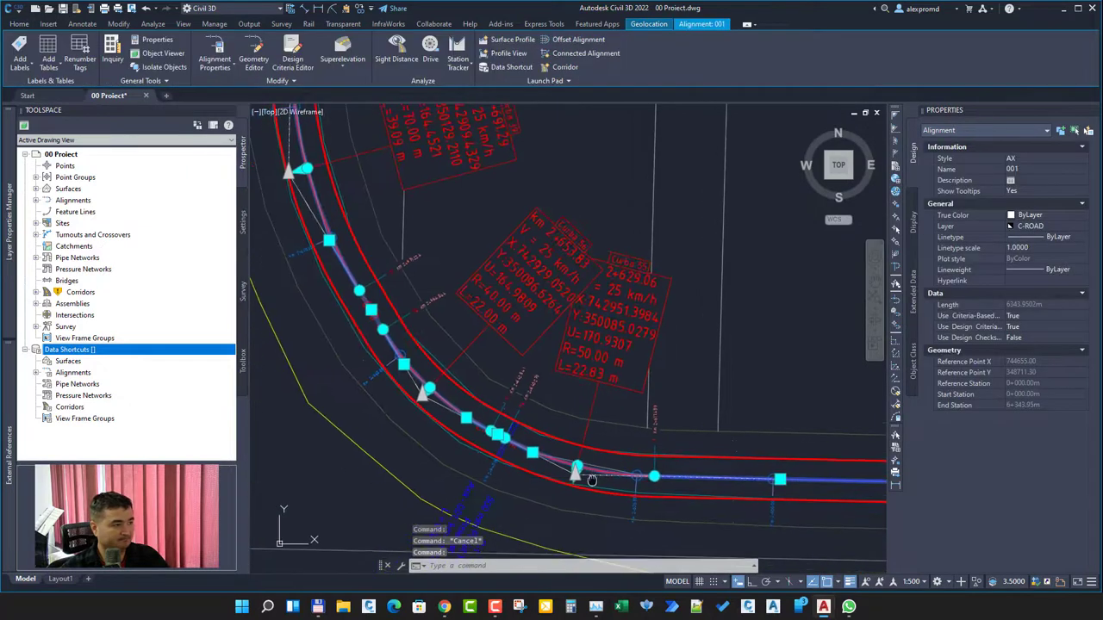
{"action": "left_click", "coordinate": [254, 54]}
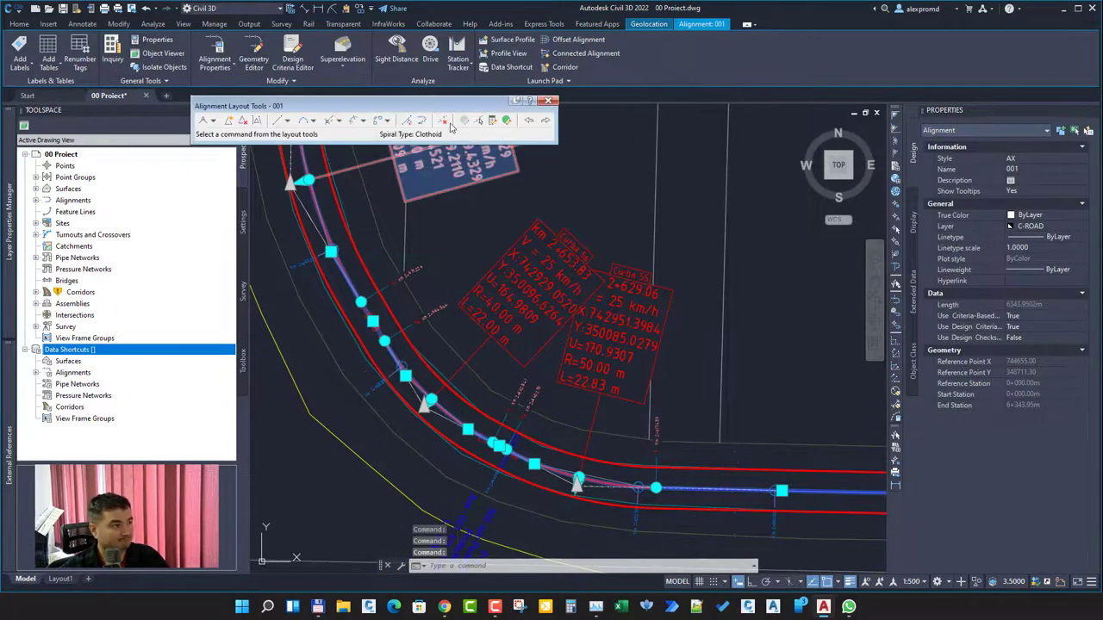
Delete the 50 m radius curve, the 2.27 m tangent and the 40 m radius curve from the alignment's bend
{"action": "left_click", "coordinate": [447, 123]}
{"action": "scroll", "coordinate": [575, 470], "scroll_direction": "up", "scroll_amount": 2}
{"action": "left_click", "coordinate": [597, 483]}
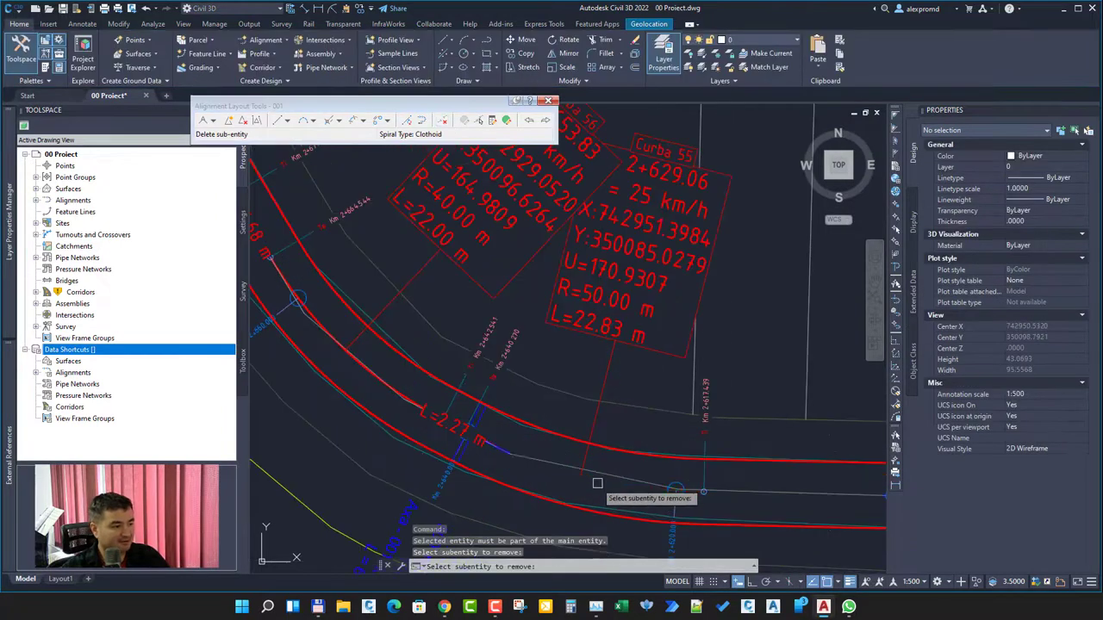
{"action": "scroll", "coordinate": [470, 448], "scroll_direction": "up", "scroll_amount": 2}
{"action": "left_click", "coordinate": [496, 452]}
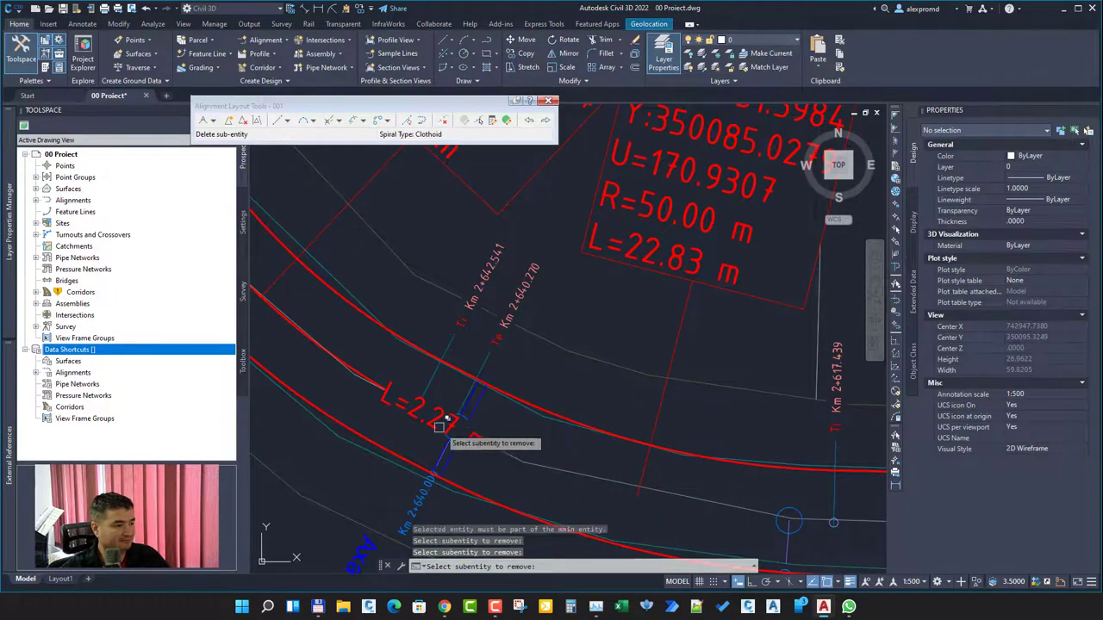
{"action": "left_click", "coordinate": [382, 369]}
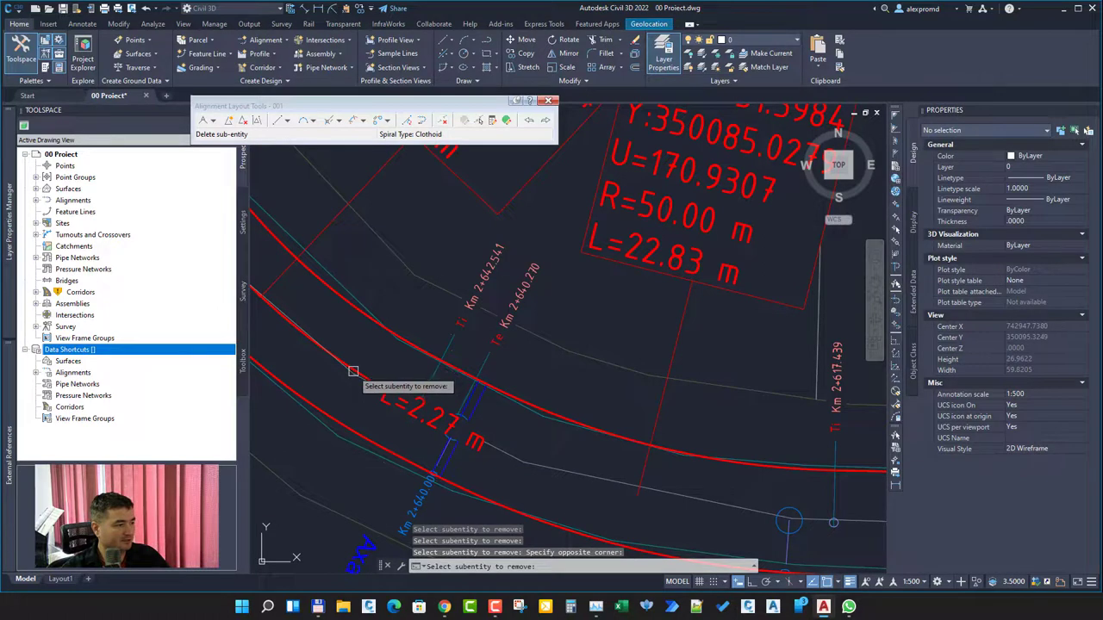
Delete the 6.68 m tangent and the 70 m radius curve, leaving only the two main tangents at the bend
{"action": "scroll", "coordinate": [362, 361], "scroll_direction": "down", "scroll_amount": 4}
{"action": "scroll", "coordinate": [394, 365], "scroll_direction": "up", "scroll_amount": 3}
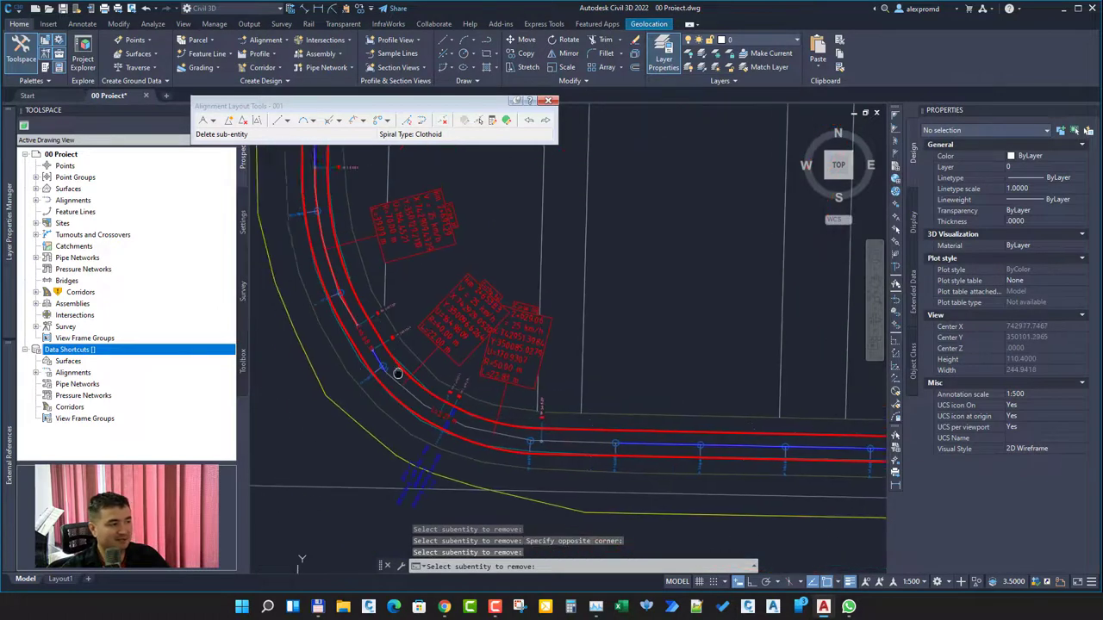
{"action": "left_click", "coordinate": [383, 361]}
{"action": "middle_click_drag", "start_coordinate": [353, 305], "coordinate": [412, 365]}
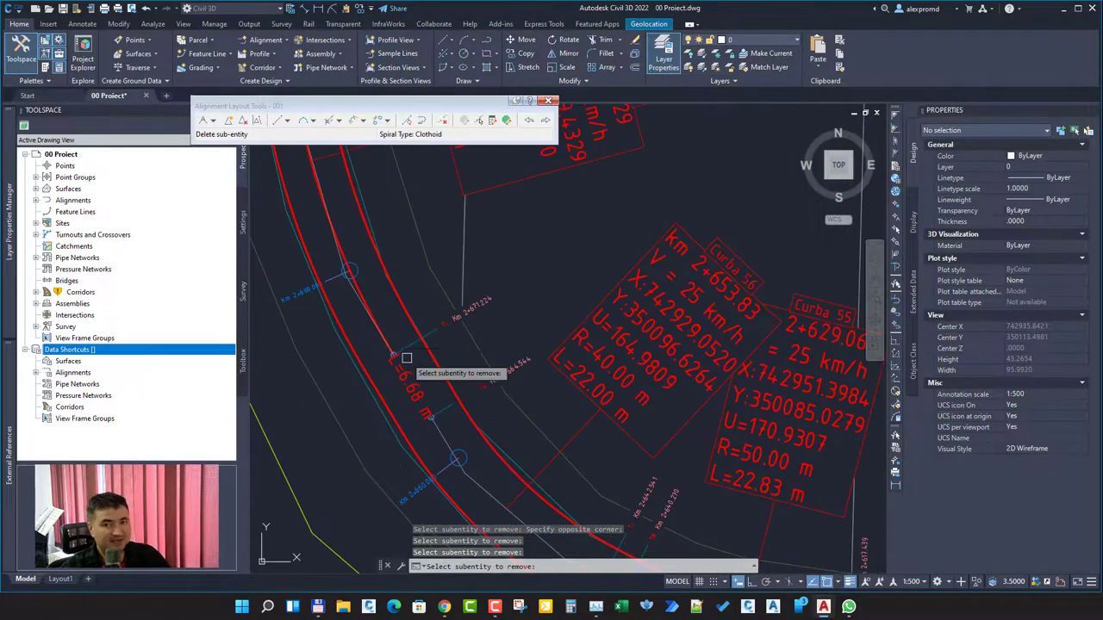
{"action": "left_click", "coordinate": [373, 300]}
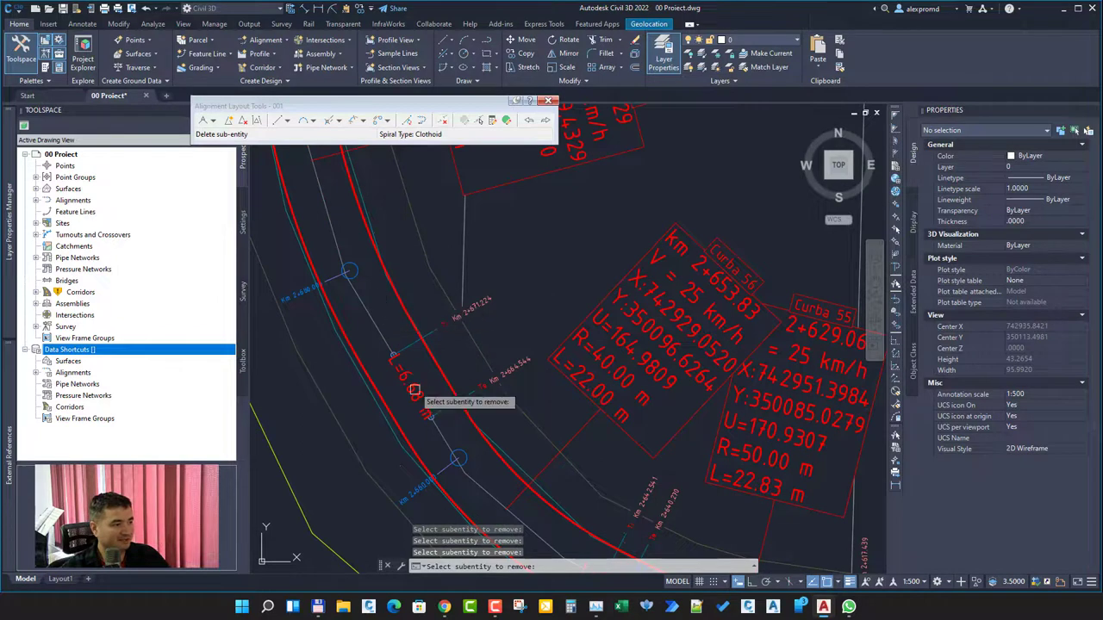
{"action": "scroll", "coordinate": [435, 405], "scroll_direction": "down", "scroll_amount": 3}
{"action": "scroll", "coordinate": [444, 415], "scroll_direction": "up", "scroll_amount": 8}
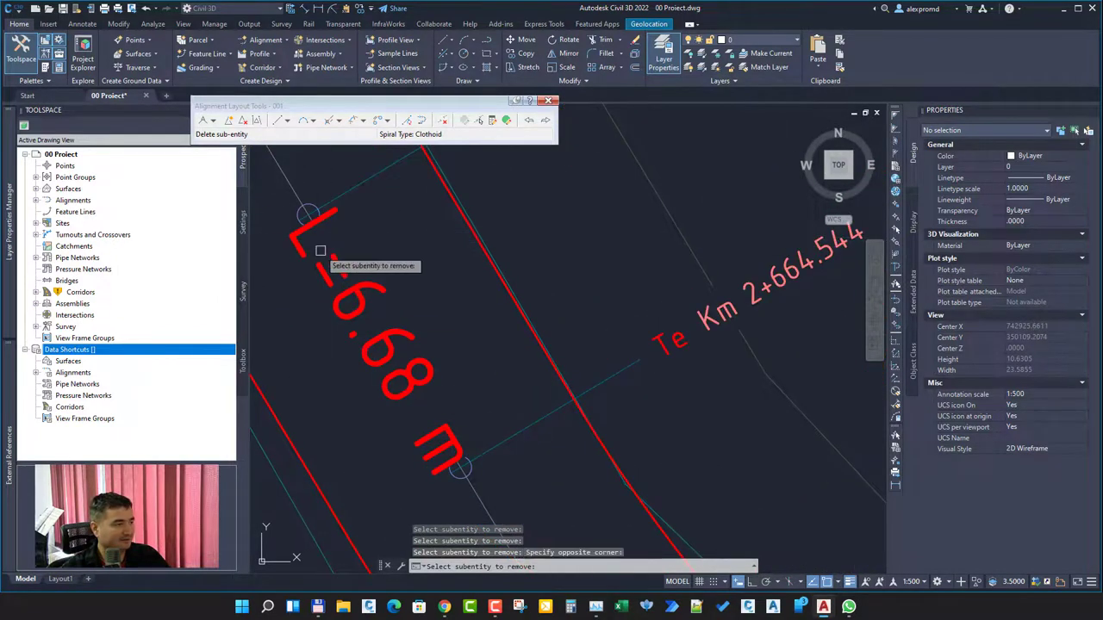
{"action": "double_click", "coordinate": [322, 236]}
{"action": "left_click", "coordinate": [308, 214]}
{"action": "scroll", "coordinate": [401, 327], "scroll_direction": "down", "scroll_amount": 6}
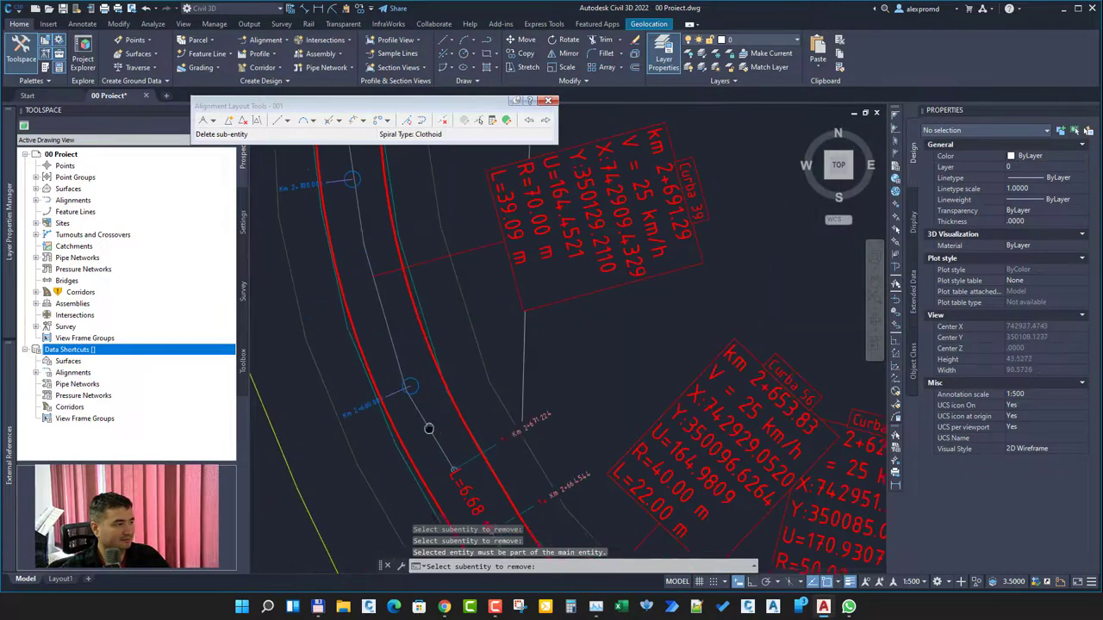
{"action": "scroll", "coordinate": [397, 321], "scroll_direction": "down", "scroll_amount": 2}
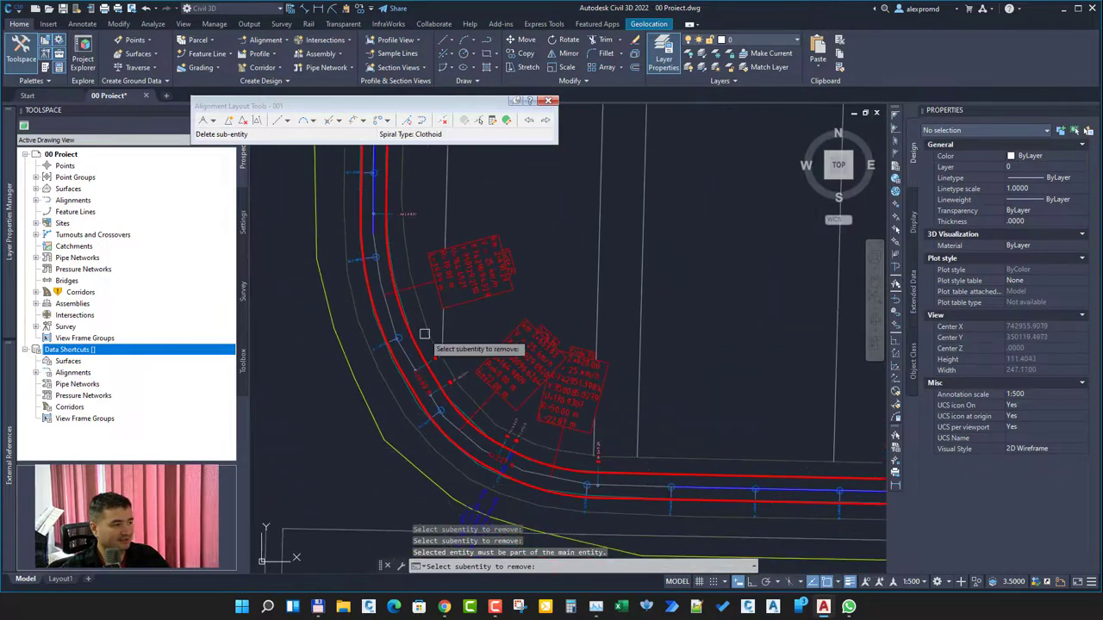
{"action": "left_click", "coordinate": [446, 404]}
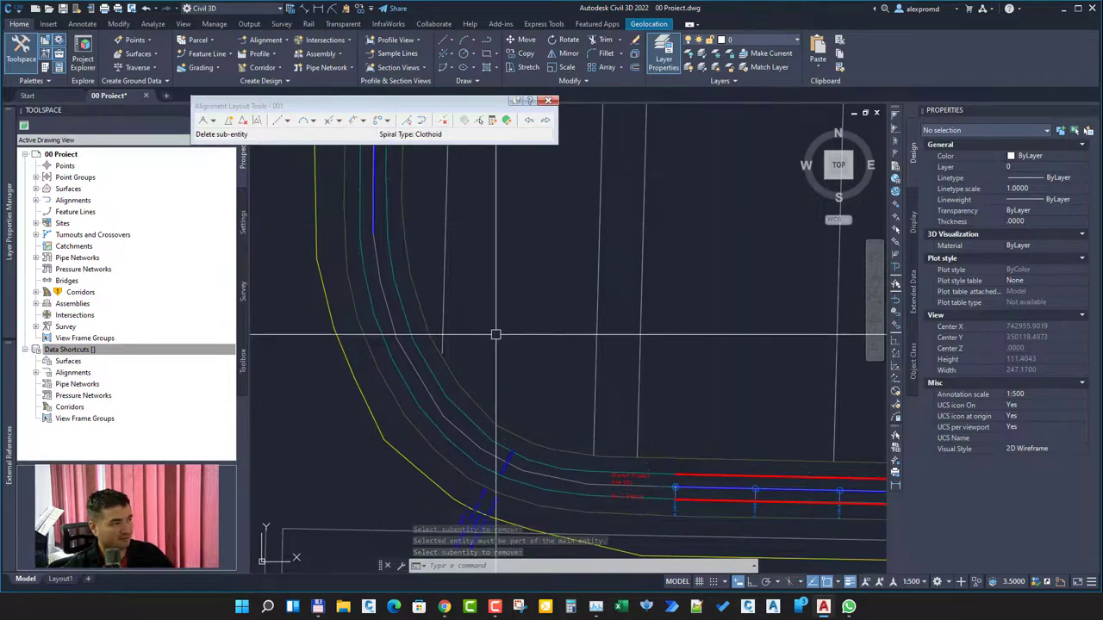
Add a free spiral-curve-spiral between the two tangents, under 180 degrees, with radius 30 m and spiral in and out lengths of 20 m
{"action": "left_click", "coordinate": [364, 121]}
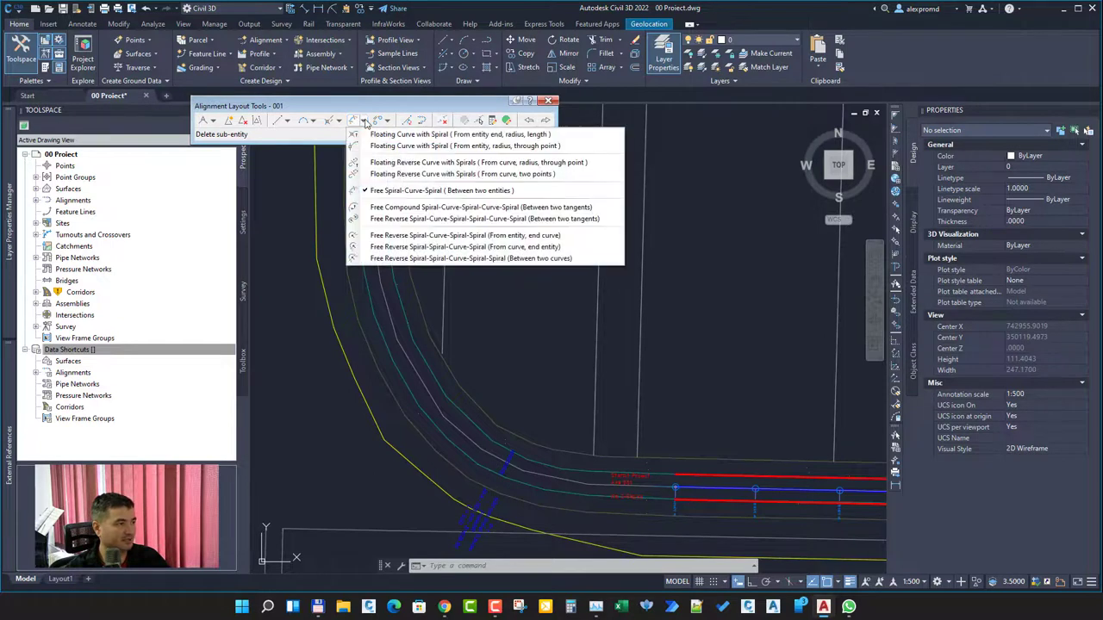
{"action": "left_click", "coordinate": [450, 191]}
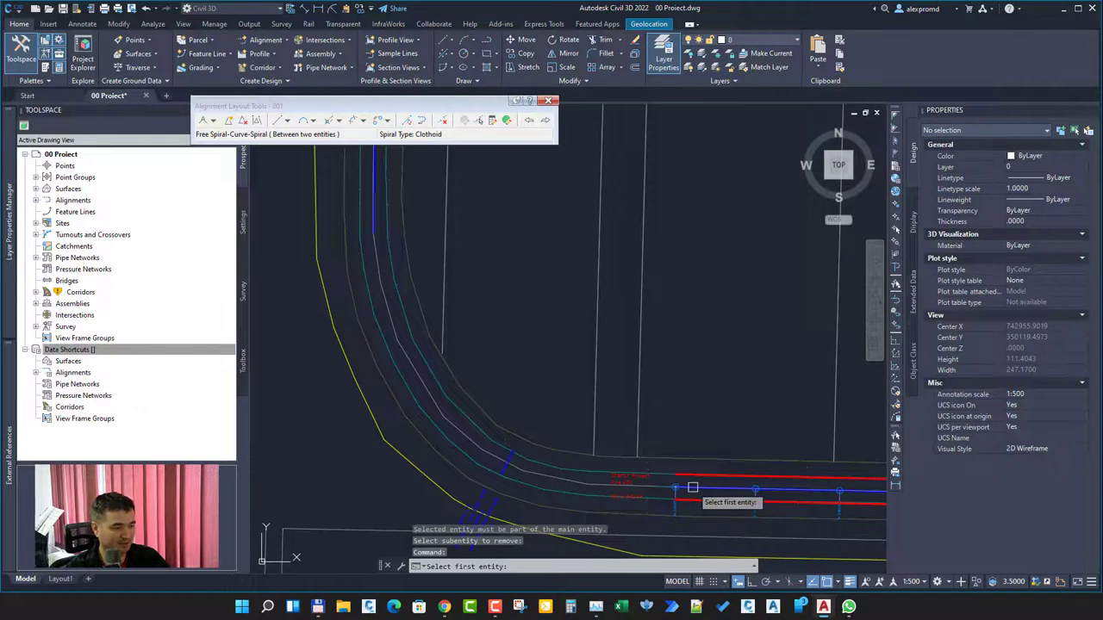
{"action": "left_click", "coordinate": [692, 488]}
{"action": "left_click", "coordinate": [372, 213]}
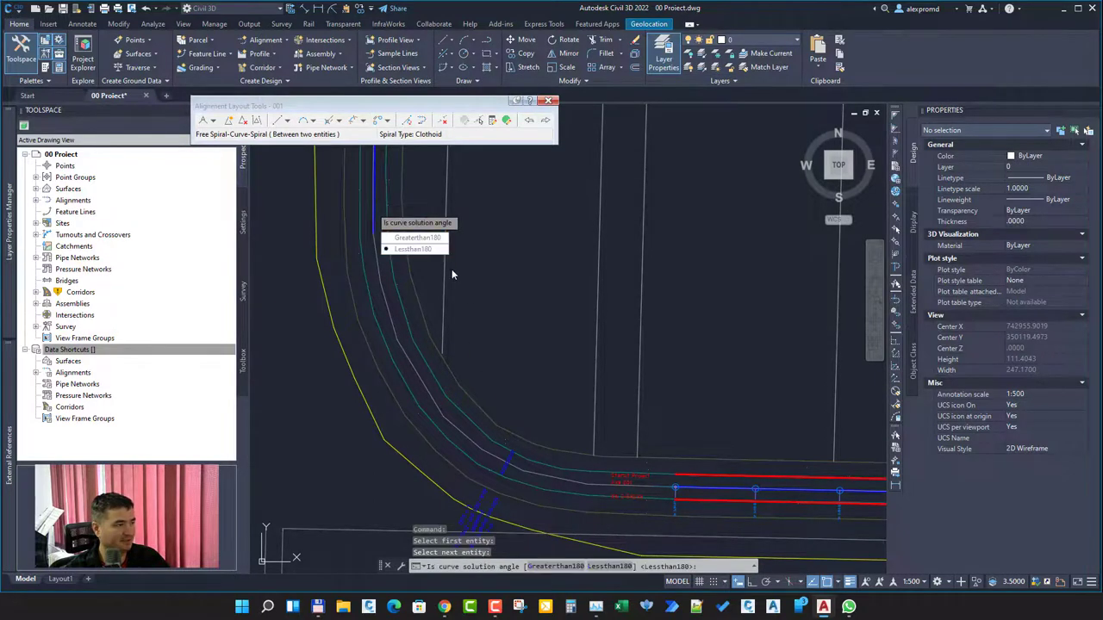
{"action": "key", "text": "Return"}
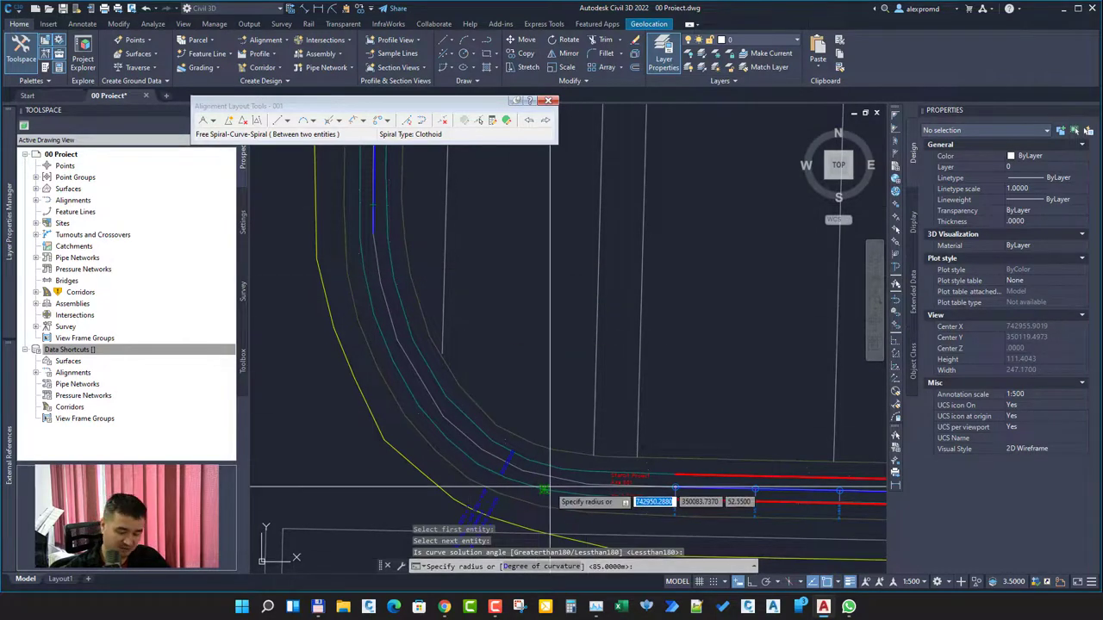
{"action": "key", "text": "Return"}
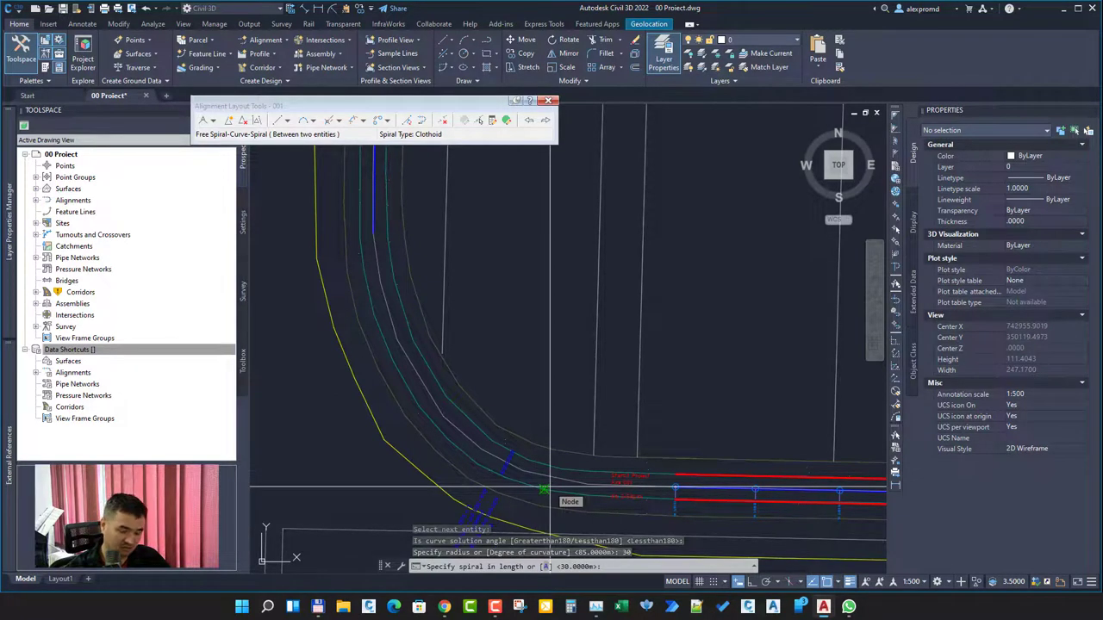
{"action": "type", "text": "20"}
{"action": "key", "text": "Return"}
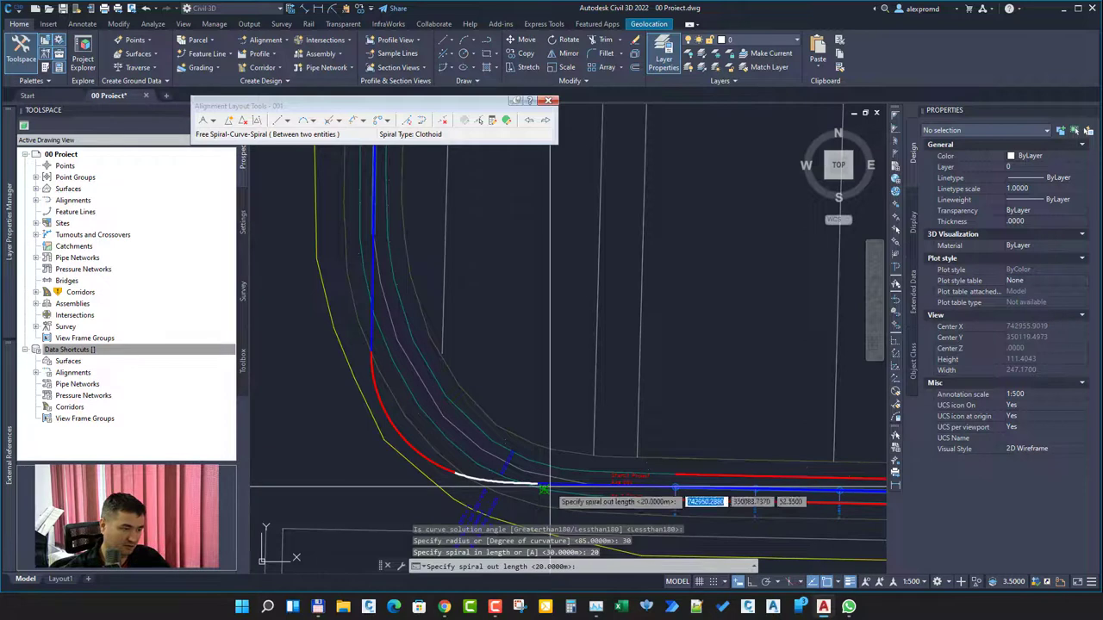
{"action": "key", "text": "Return"}
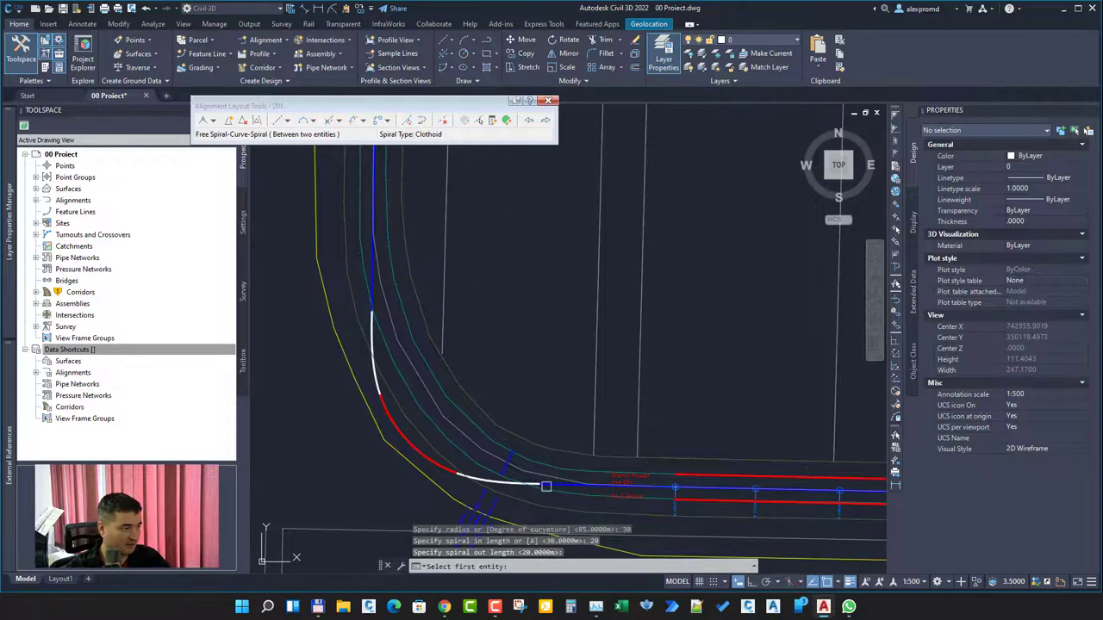
{"action": "key", "text": "Escape"}
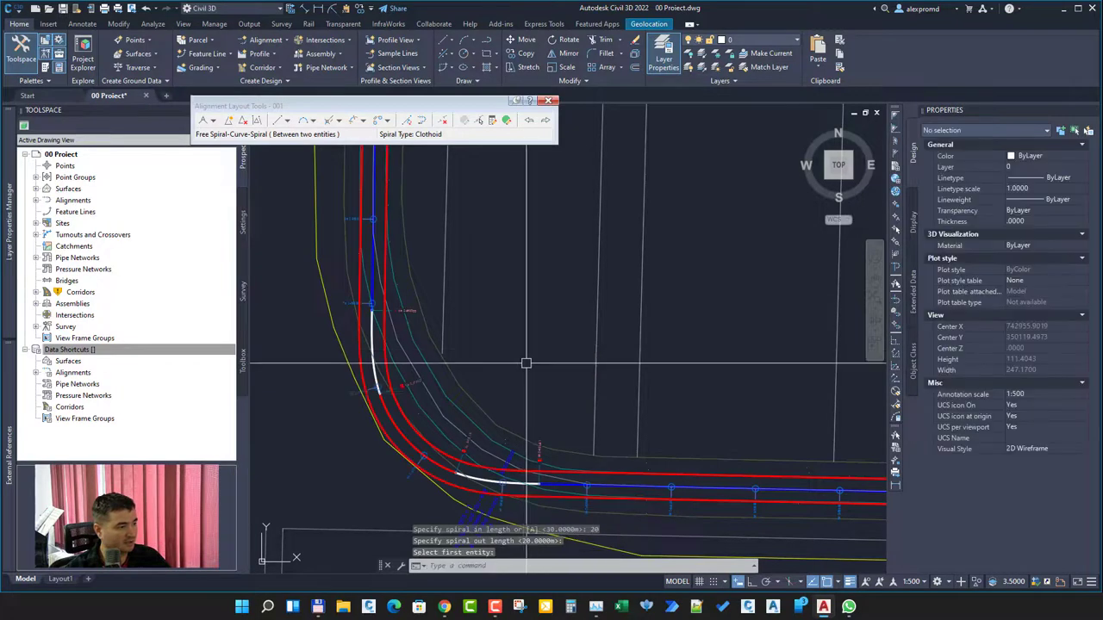
Select the alignment at the rebuilt bend and open the table of its geometry entities
{"action": "scroll", "coordinate": [395, 443], "scroll_direction": "up", "scroll_amount": 2}
{"action": "left_click", "coordinate": [405, 422]}
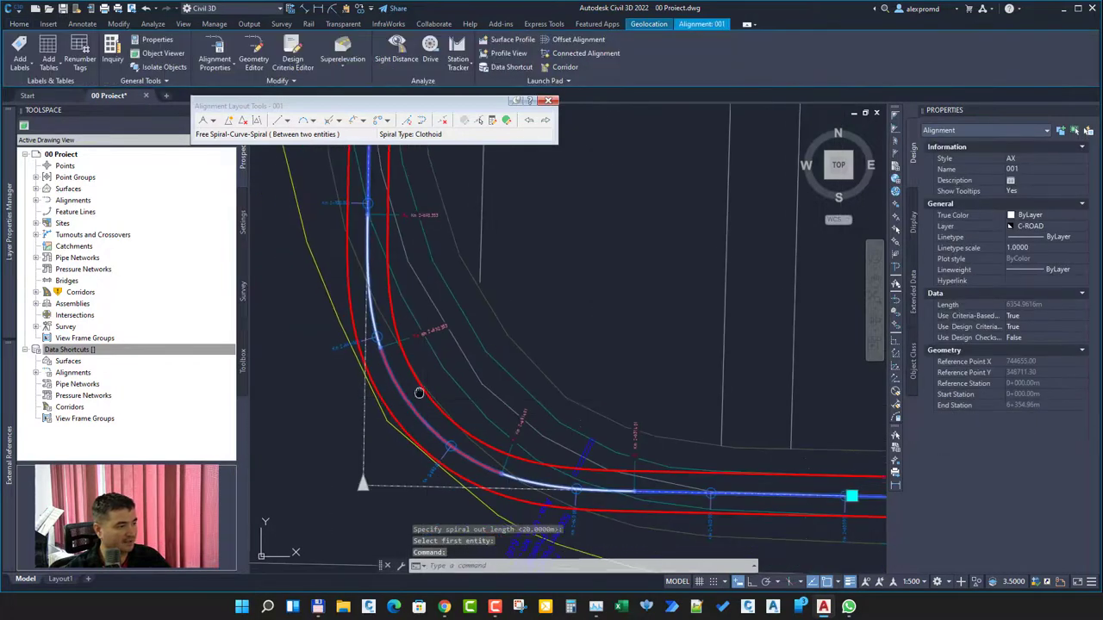
{"action": "mouse_move", "coordinate": [417, 395]}
{"action": "middle_mouse_down"}
{"action": "mouse_move", "coordinate": [378, 384]}
{"action": "mouse_move", "coordinate": [368, 394]}
{"action": "middle_mouse_up"}
{"action": "left_click", "coordinate": [506, 120]}
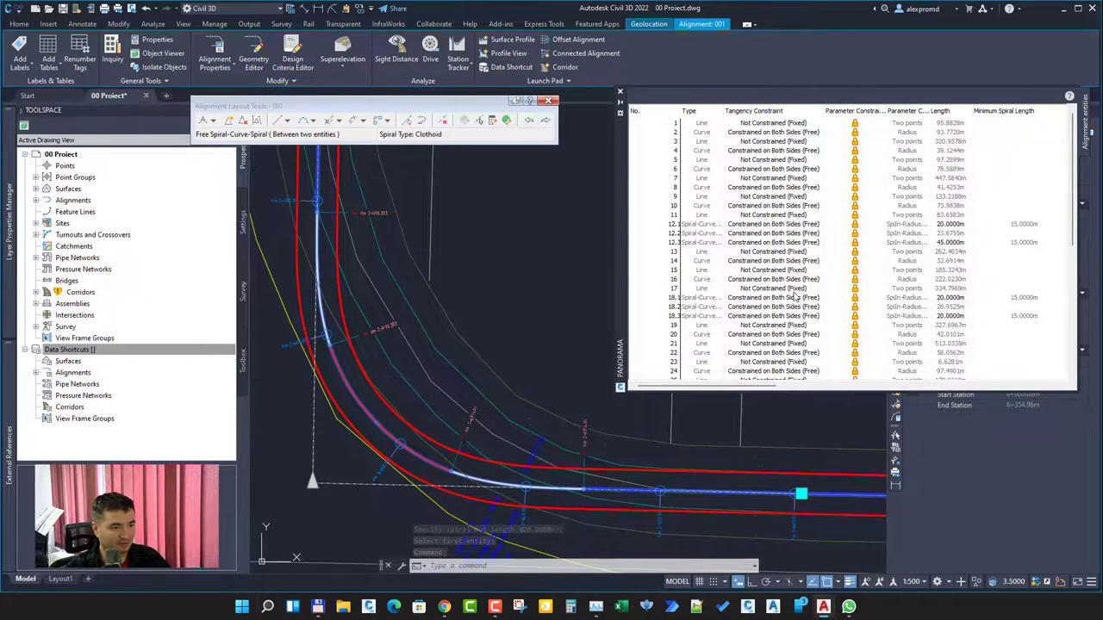
Inspect the spiral lengths and curve radius of entities 18.1 to 18.3 in the alignment entities table
{"action": "scroll", "coordinate": [795, 296], "scroll_direction": "down", "scroll_amount": 2}
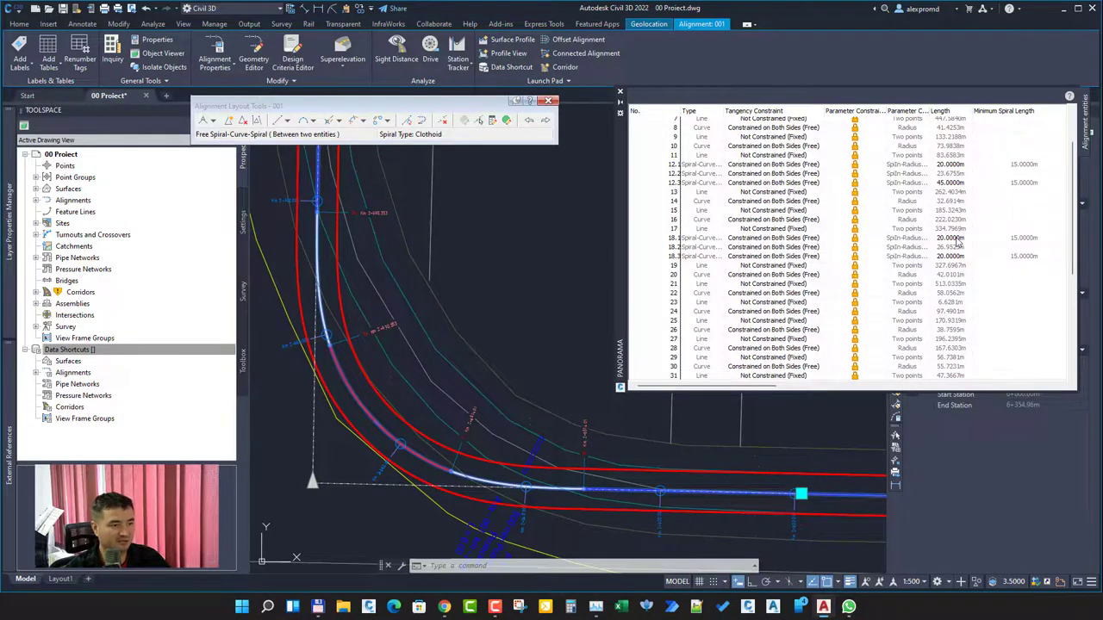
{"action": "left_click", "coordinate": [961, 238]}
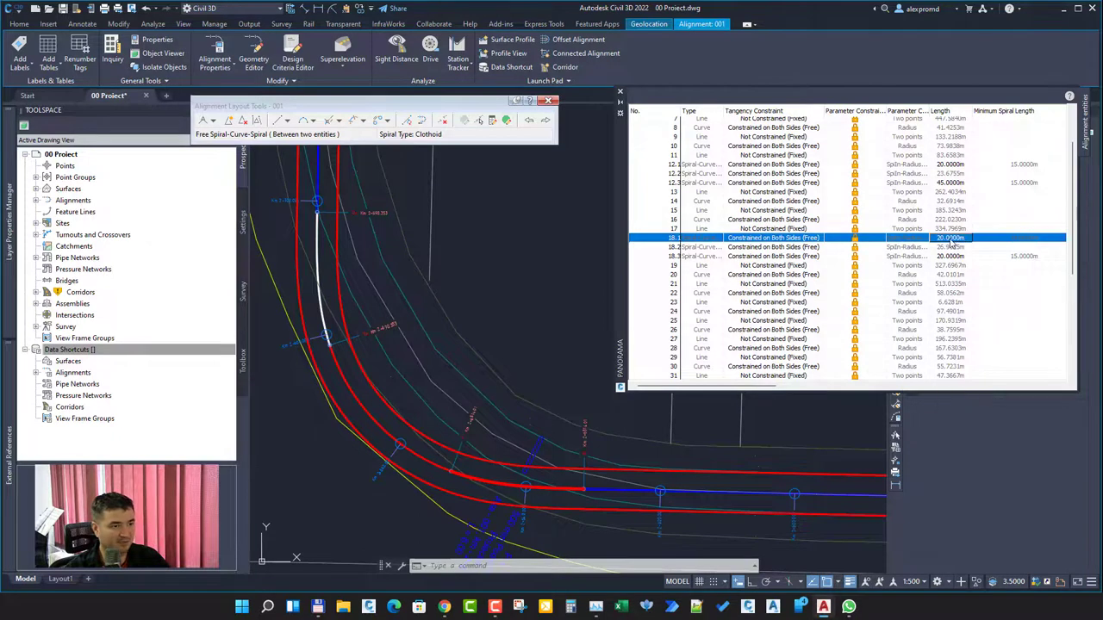
{"action": "left_click", "coordinate": [948, 239]}
{"action": "left_click", "coordinate": [948, 248]}
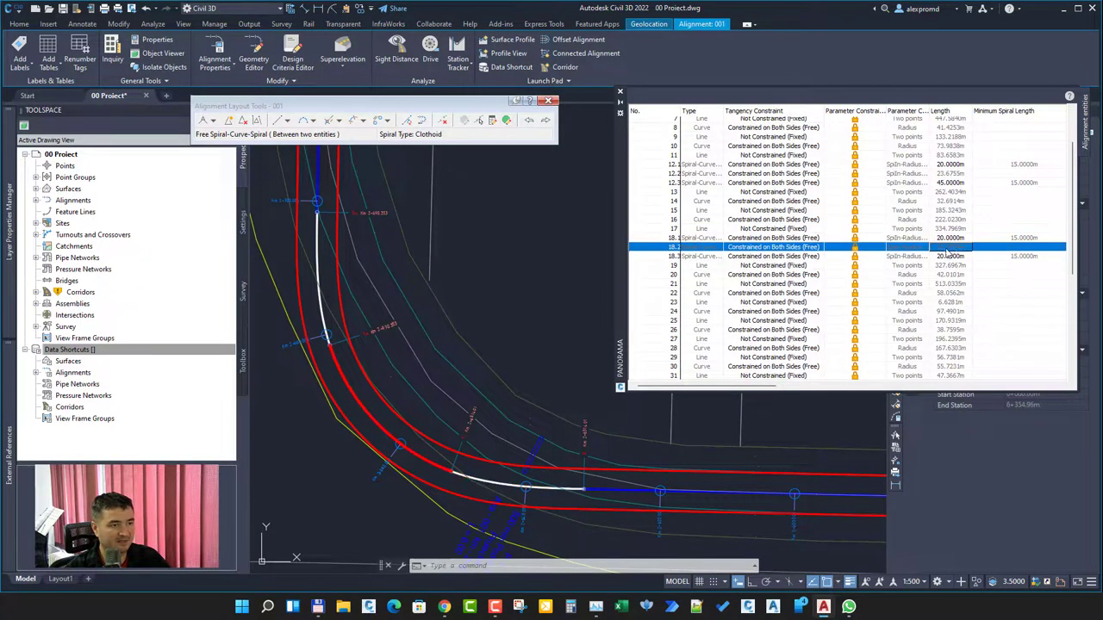
{"action": "left_click", "coordinate": [946, 256]}
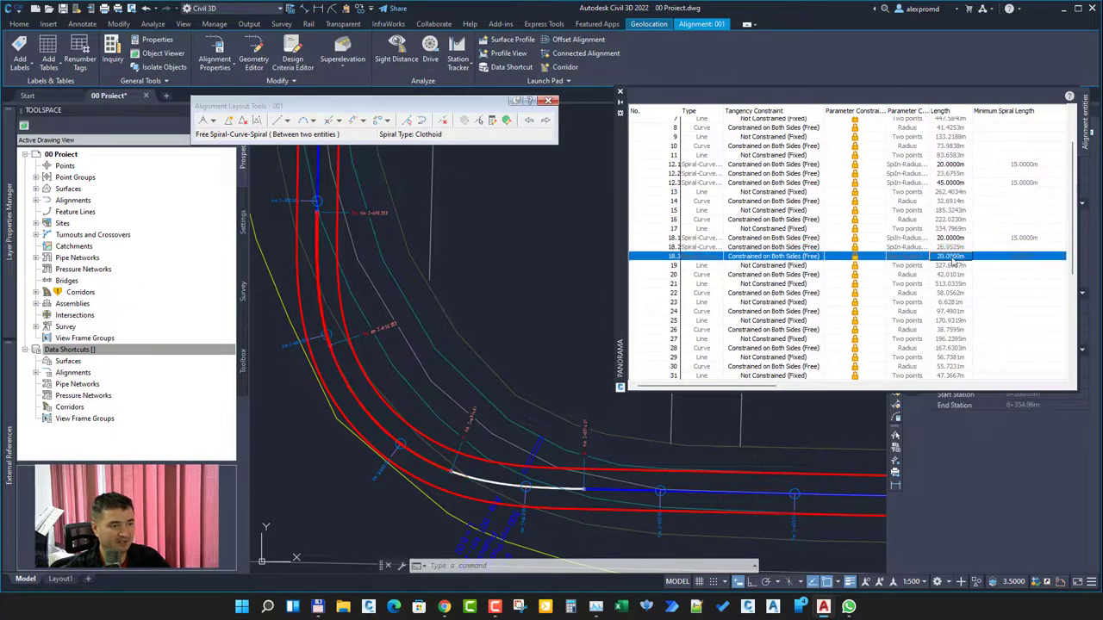
{"action": "left_click_drag", "start_coordinate": [752, 389], "coordinate": [804, 390]}
{"action": "left_click", "coordinate": [927, 248]}
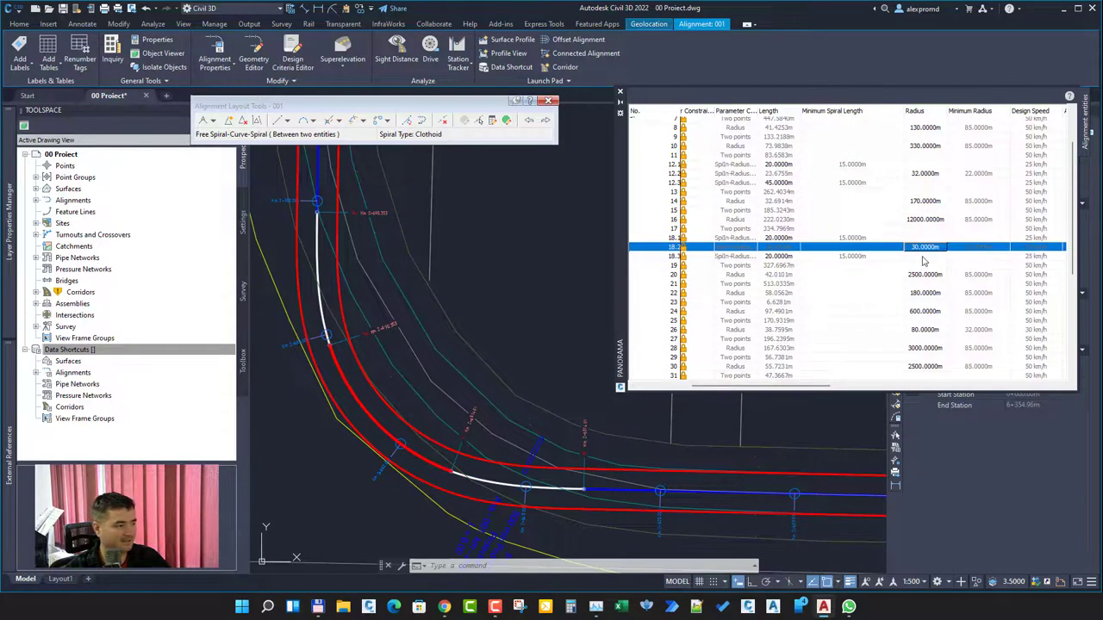
Try radii of 60 m and 35 m for curve 18.2, comparing the bend's path in the drawing
{"action": "left_click", "coordinate": [927, 248]}
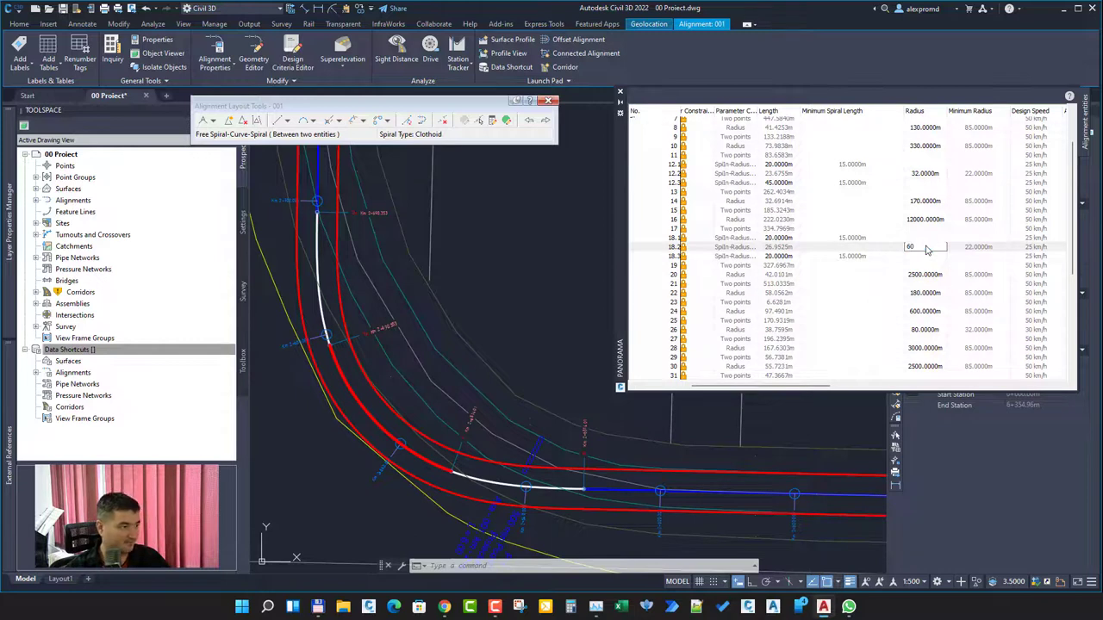
{"action": "key", "text": "Return"}
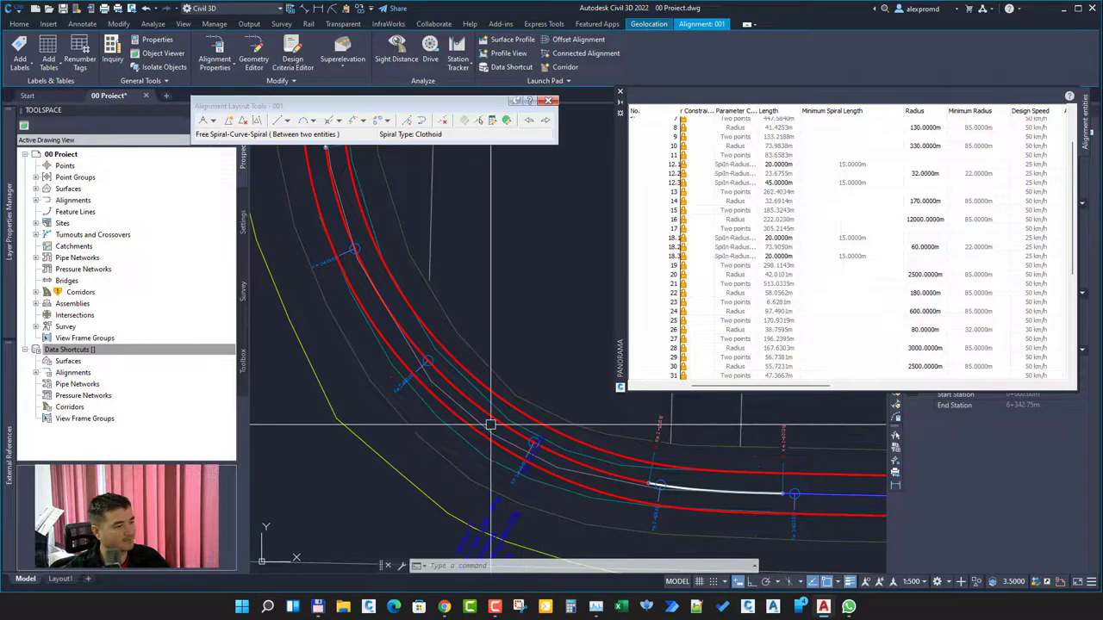
{"action": "scroll", "coordinate": [509, 448], "scroll_direction": "down", "scroll_amount": 3}
{"action": "middle_click_drag", "start_coordinate": [509, 448], "coordinate": [487, 446]}
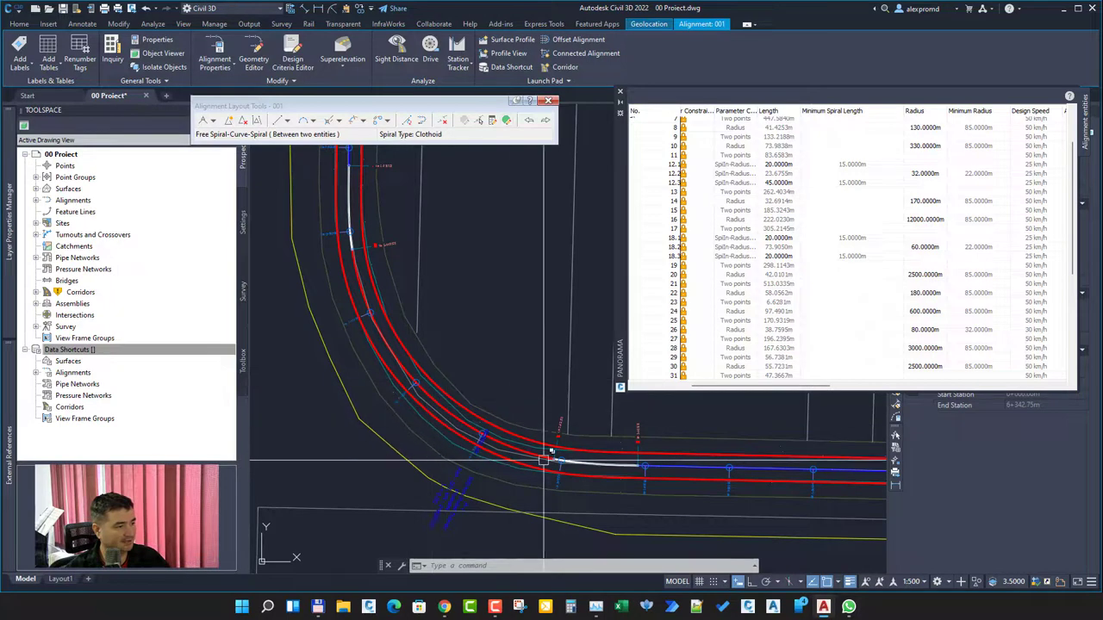
{"action": "scroll", "coordinate": [470, 435], "scroll_direction": "up", "scroll_amount": 2}
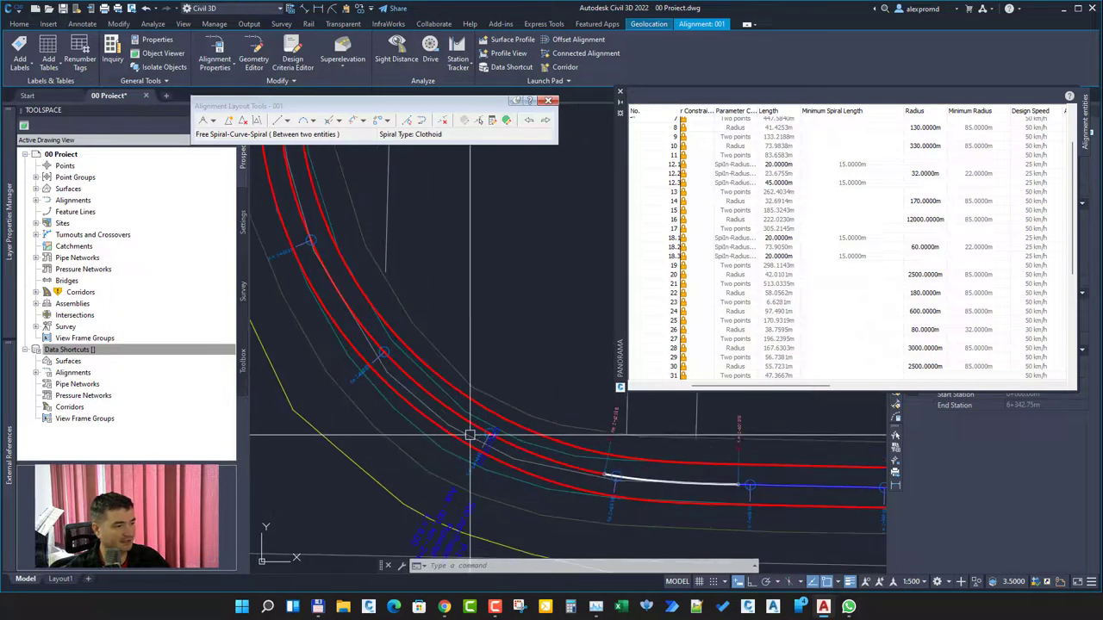
{"action": "double_click", "coordinate": [932, 251]}
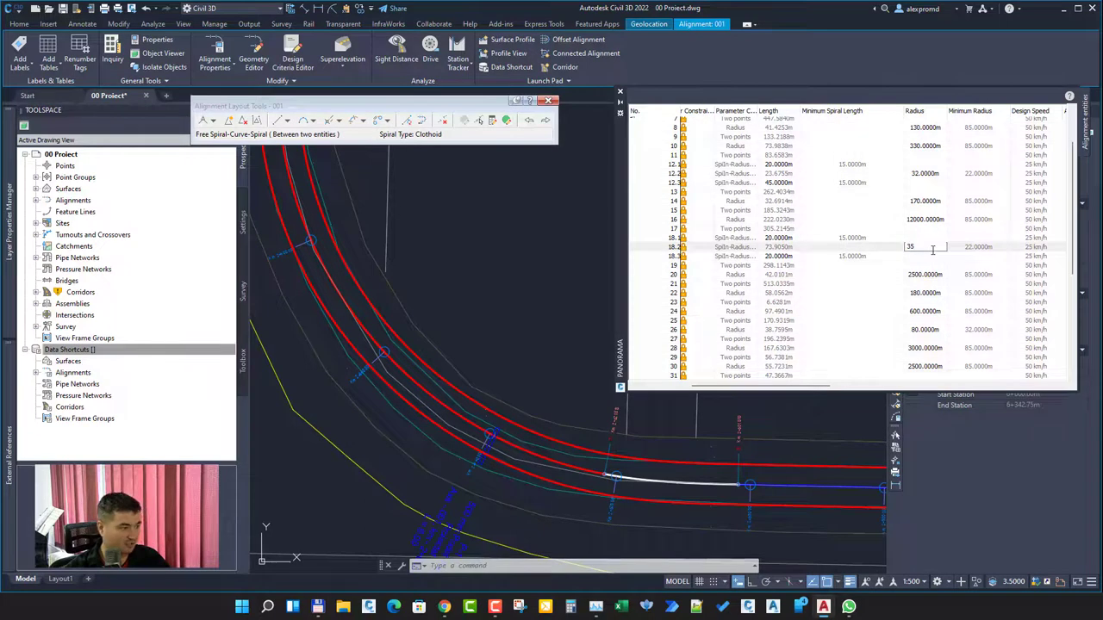
{"action": "key", "text": "Return"}
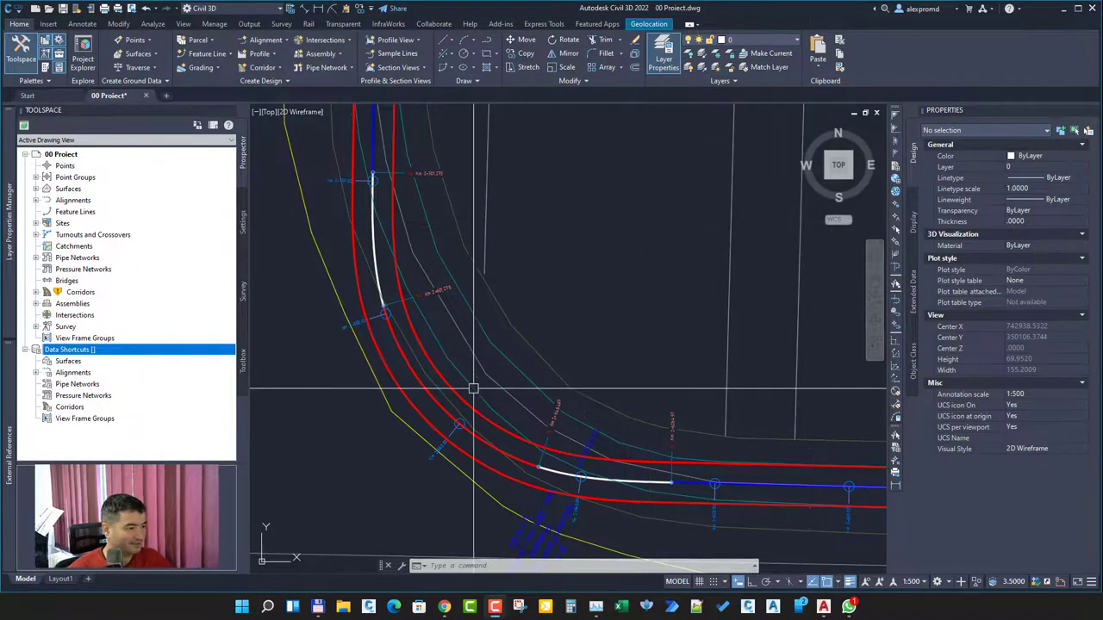
Select alignment 001 at the bend and open the table of its geometry entities
{"action": "left_click", "coordinate": [416, 372]}
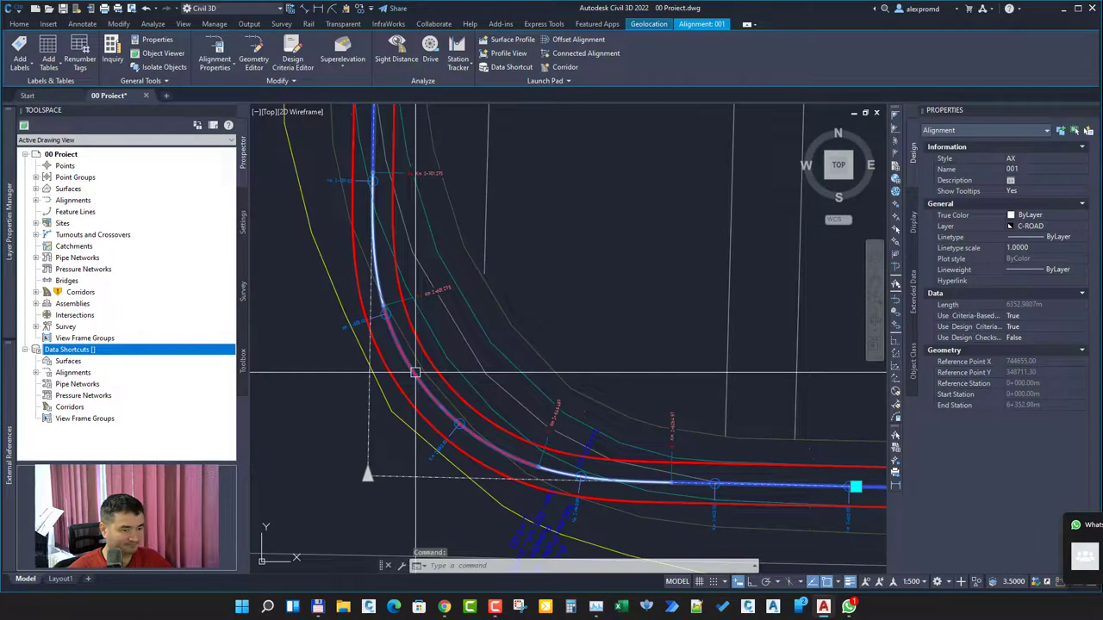
{"action": "left_click", "coordinate": [254, 57]}
{"action": "left_click", "coordinate": [506, 119]}
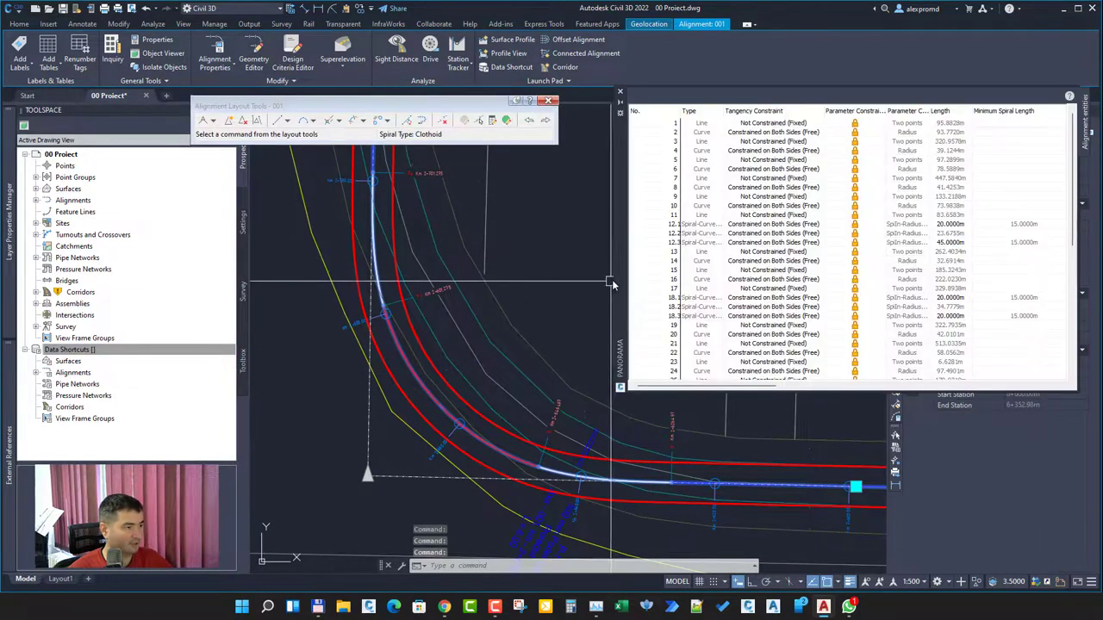
Set the length of spiral 18.3 to 50 m and try another length for the same spiral
{"action": "scroll", "coordinate": [517, 308], "scroll_direction": "down", "scroll_amount": 2}
{"action": "middle_click_drag", "start_coordinate": [412, 350], "coordinate": [415, 361]}
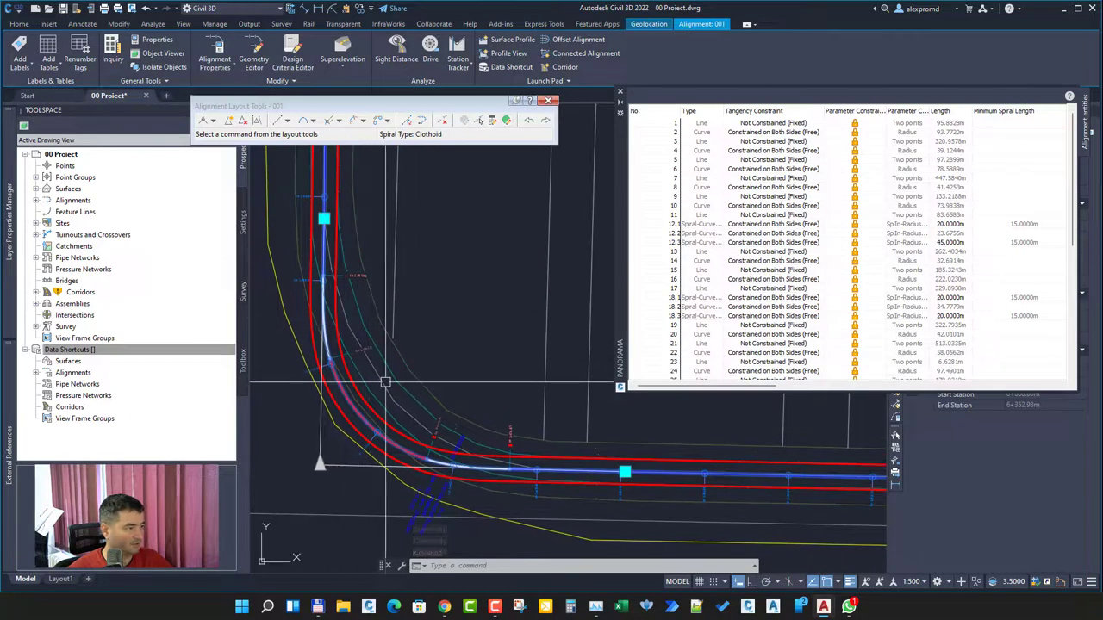
{"action": "left_click", "coordinate": [1026, 316]}
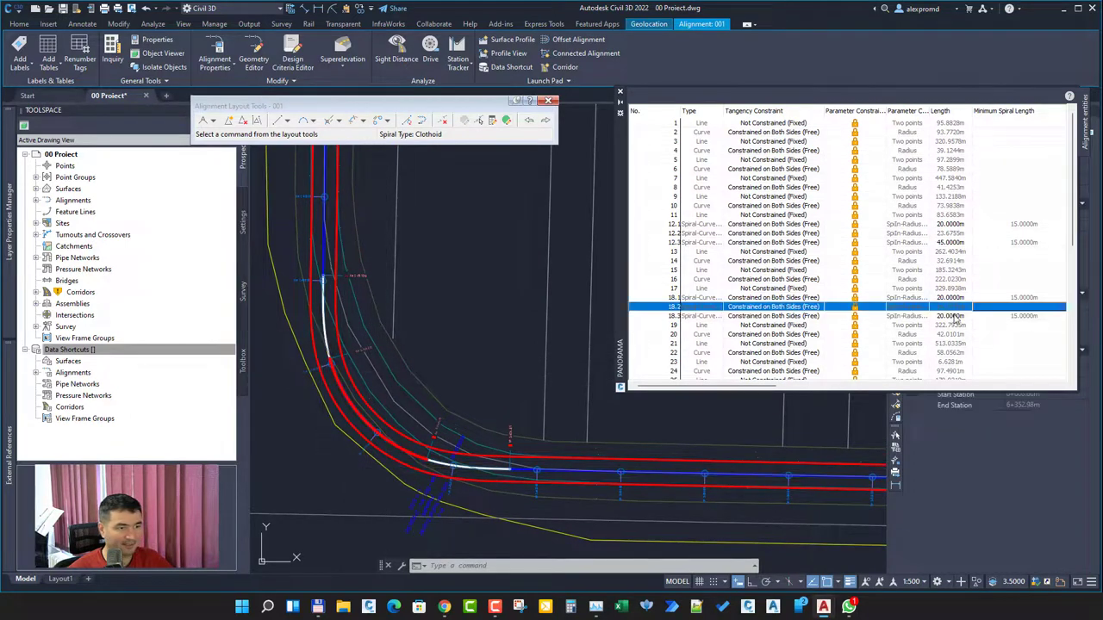
{"action": "left_click", "coordinate": [951, 316]}
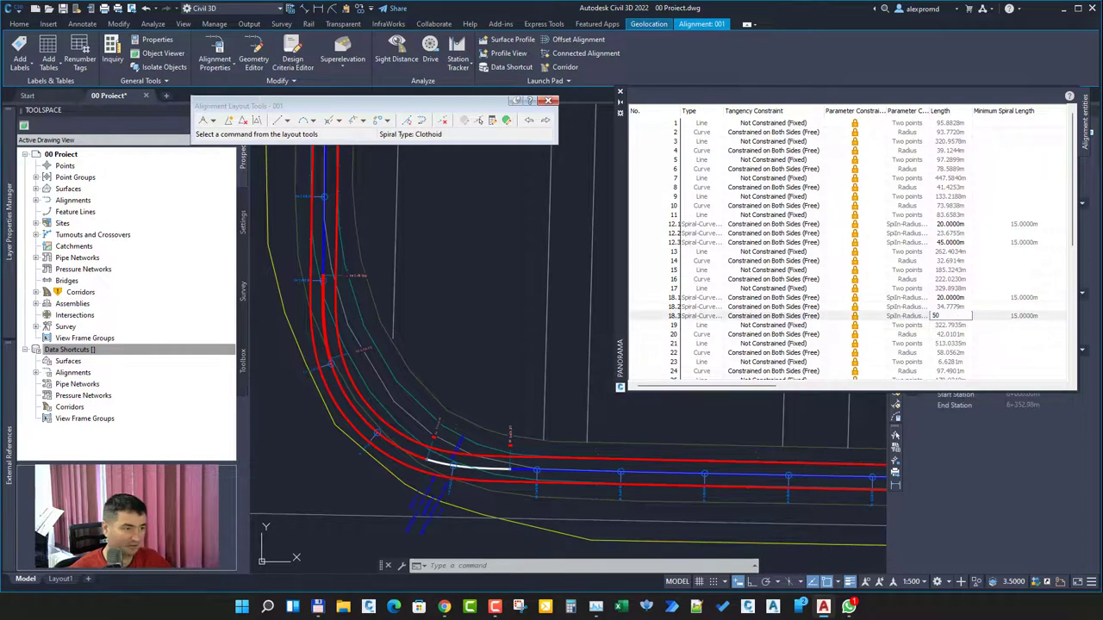
{"action": "key", "text": "Return"}
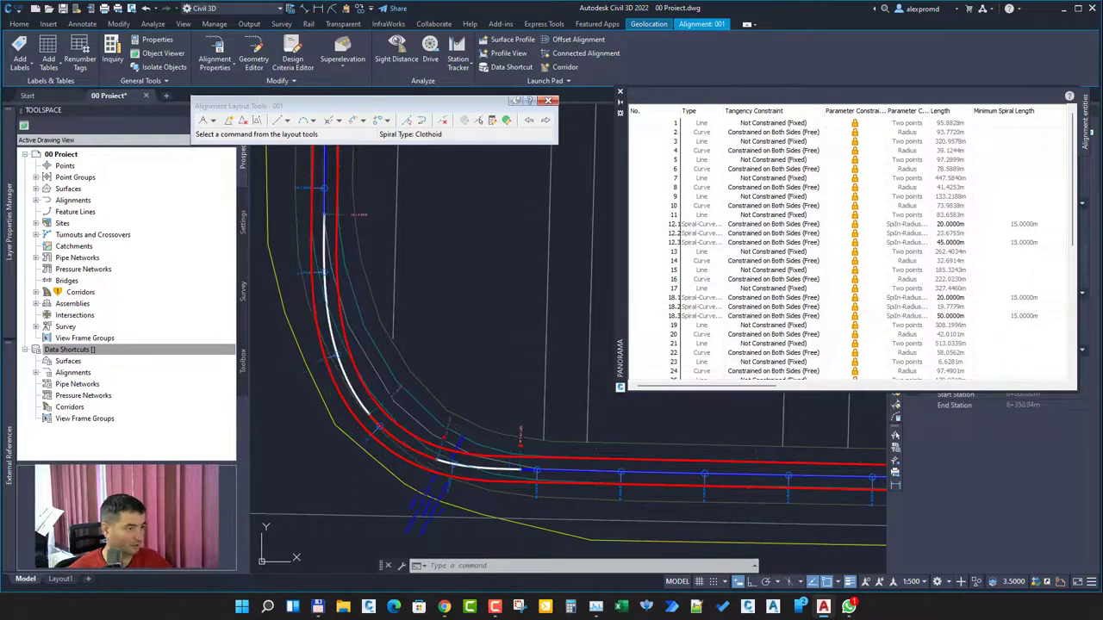
{"action": "left_click", "coordinate": [948, 315]}
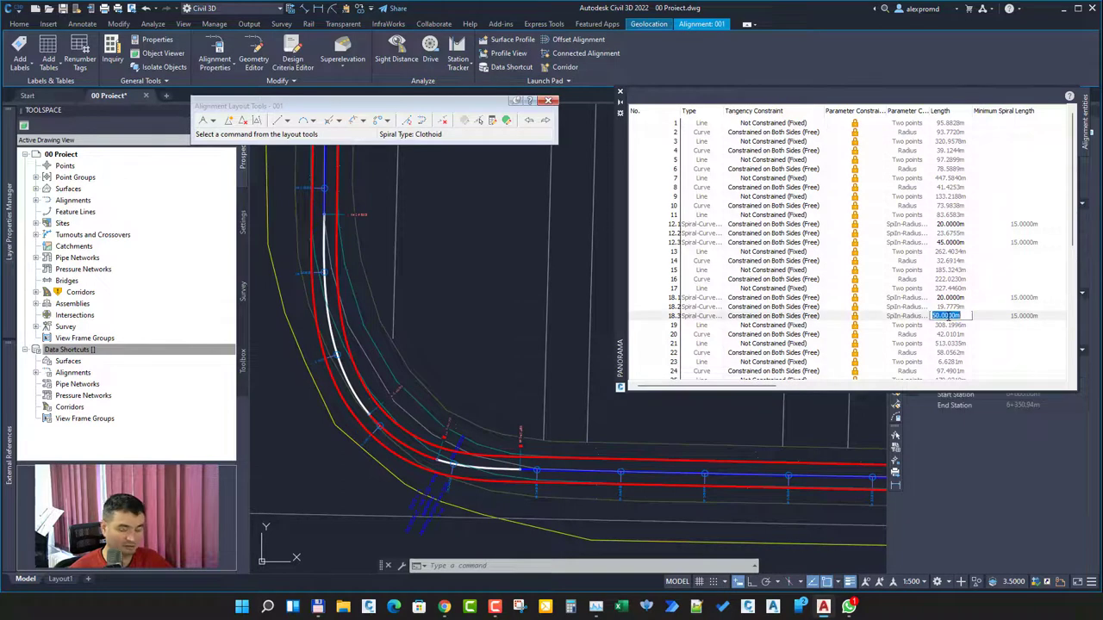
{"action": "key", "text": "Return"}
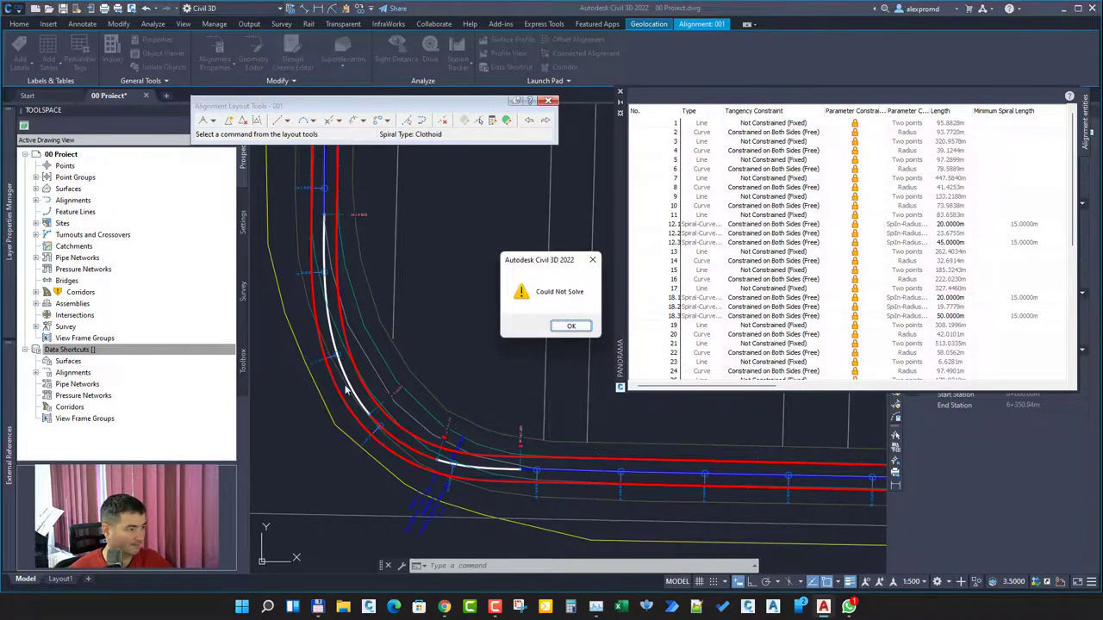
{"action": "left_click", "coordinate": [569, 326]}
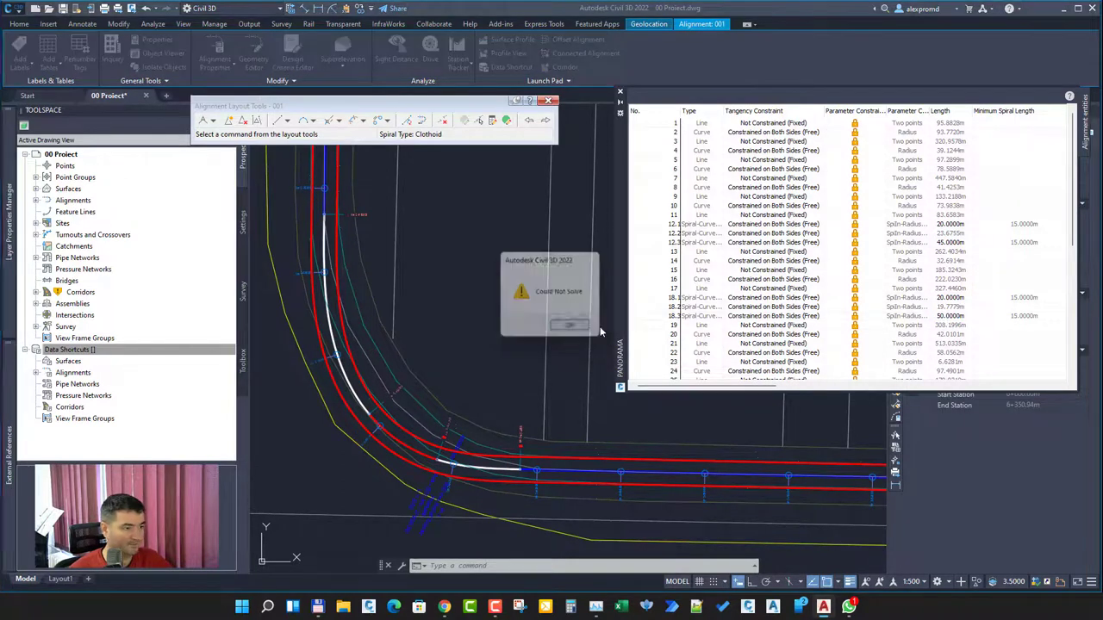
Set the length of spiral 18.3 to 75 m
{"action": "left_click", "coordinate": [951, 317]}
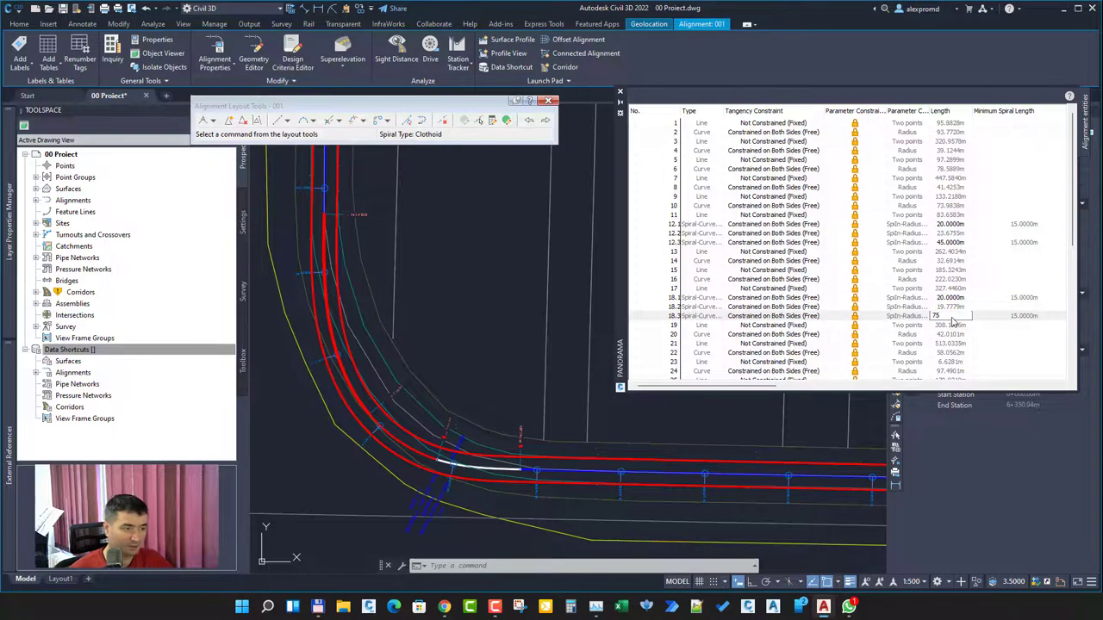
{"action": "type", "text": "75"}
{"action": "key", "text": "Return"}
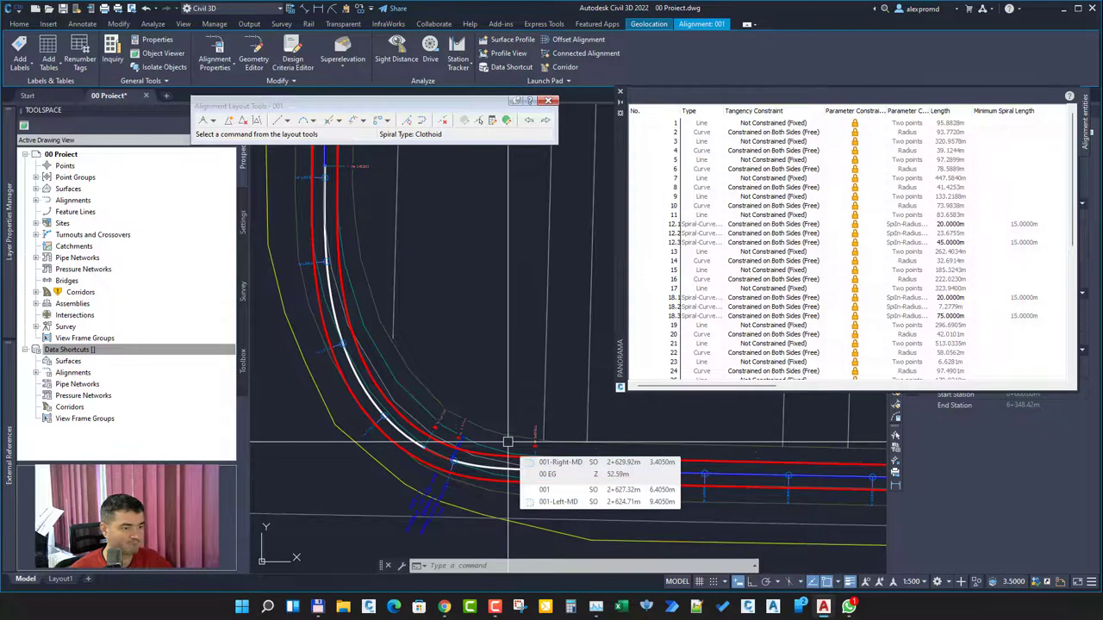
Try radii of 50 m, 45 m and again 50 m for curve 18.2 between the two spirals
{"action": "left_click_drag", "start_coordinate": [764, 388], "coordinate": [827, 389]}
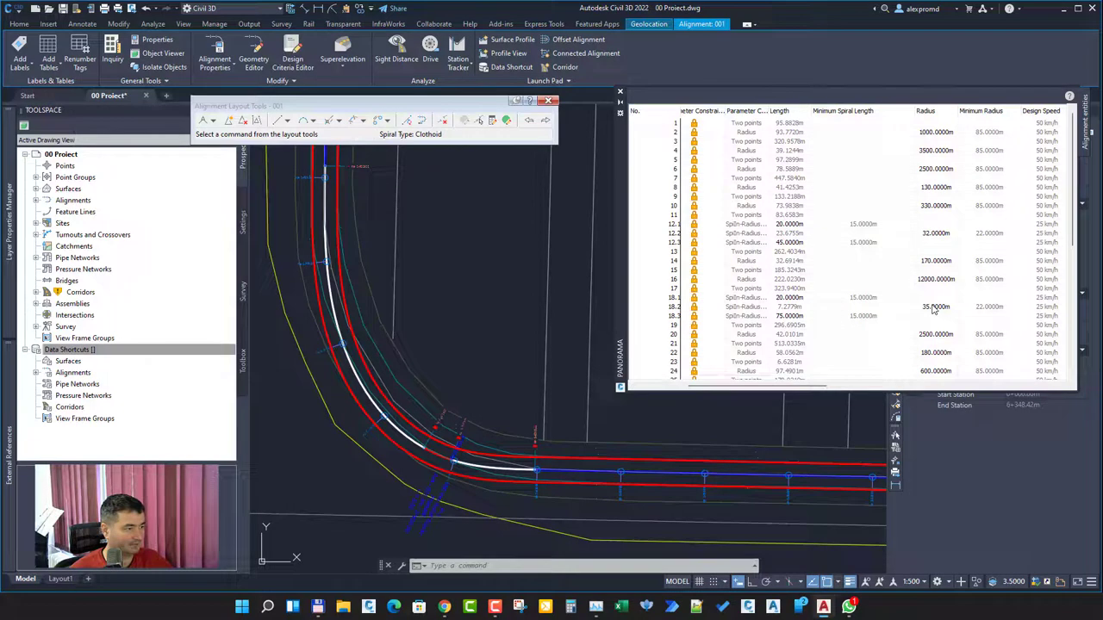
{"action": "double_click", "coordinate": [935, 307]}
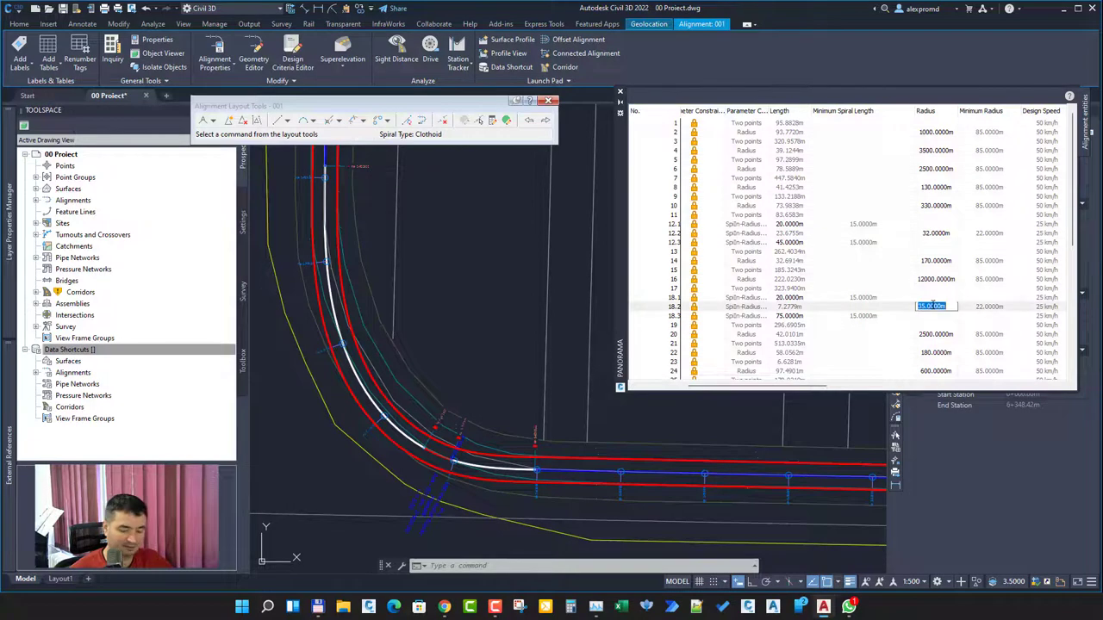
{"action": "type", "text": "50"}
{"action": "key", "text": "Return"}
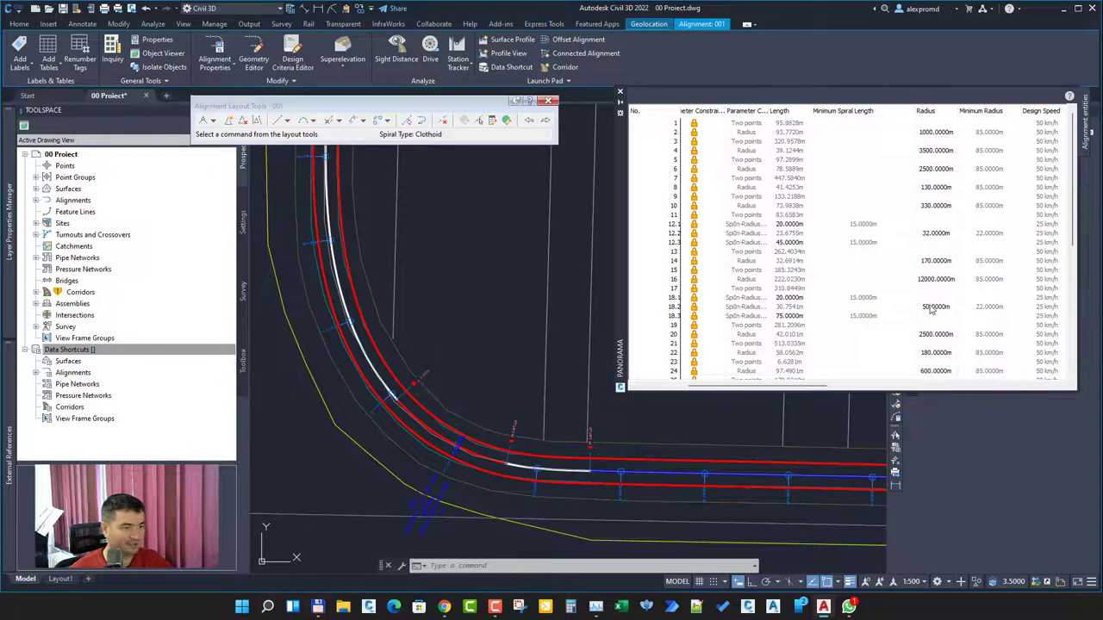
{"action": "double_click", "coordinate": [931, 306]}
{"action": "key", "text": "Return"}
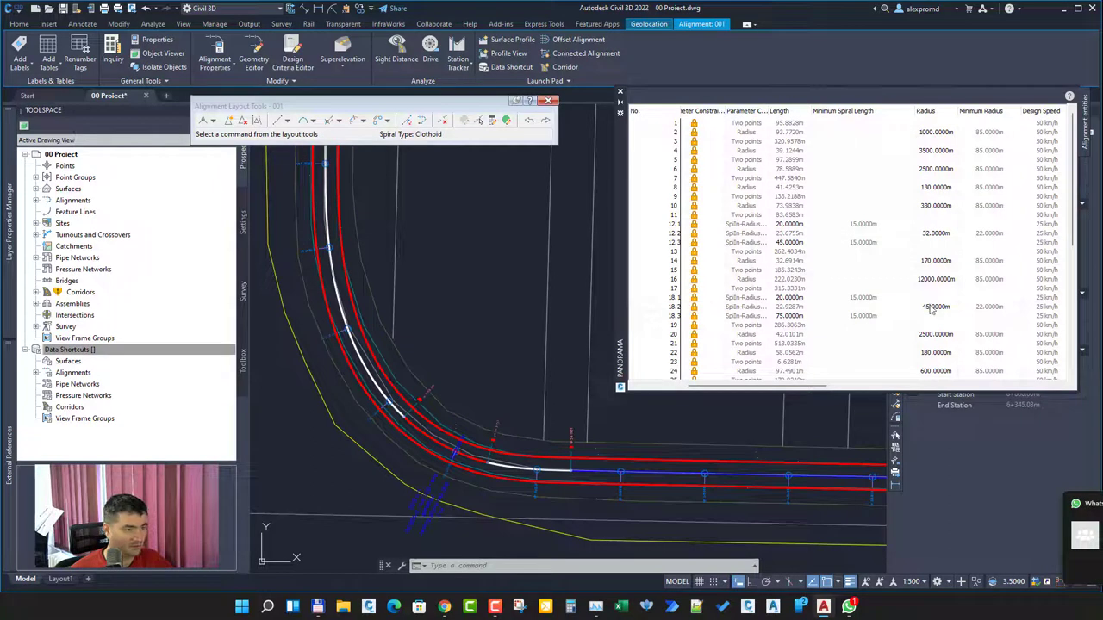
{"action": "double_click", "coordinate": [930, 307]}
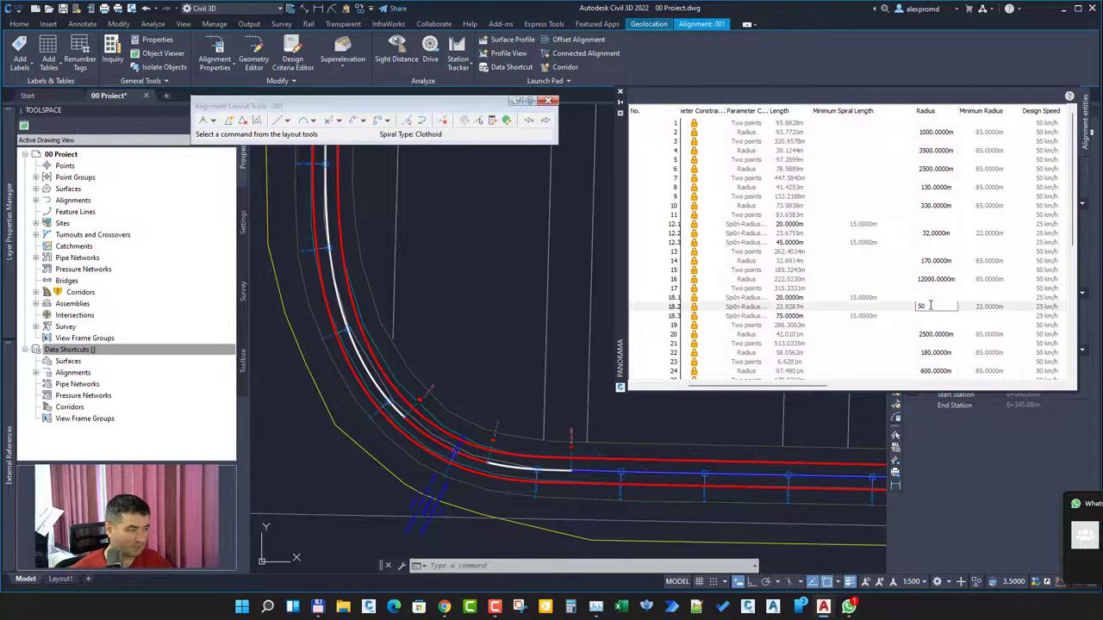
{"action": "type", "text": "50"}
{"action": "key", "text": "Return"}
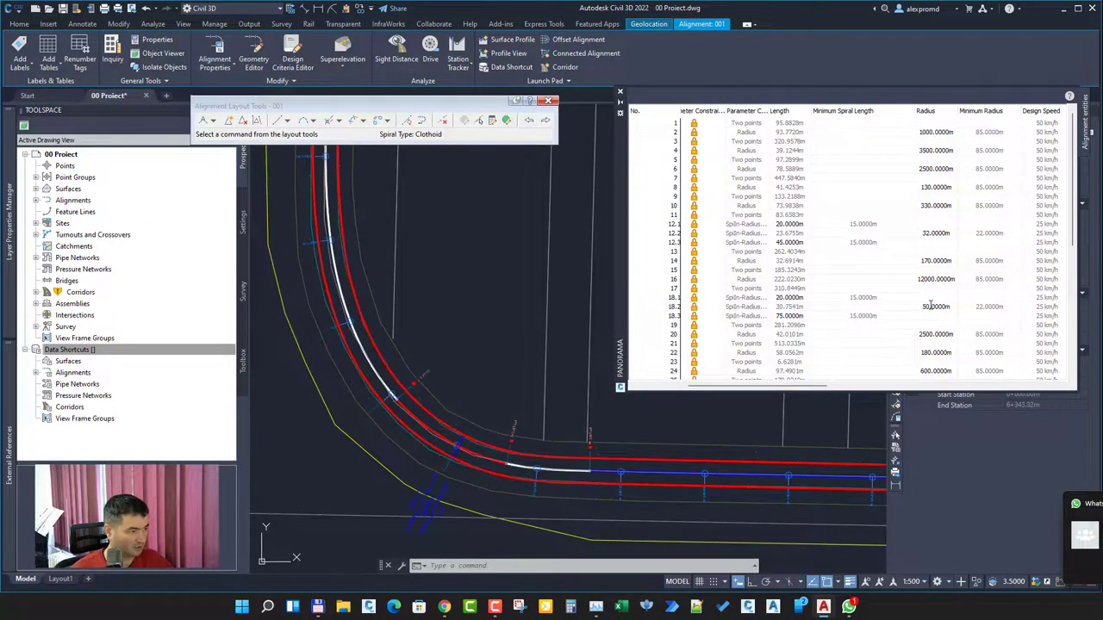
Set the radius of curve 18.2 to 48 m
{"action": "double_click", "coordinate": [931, 306]}
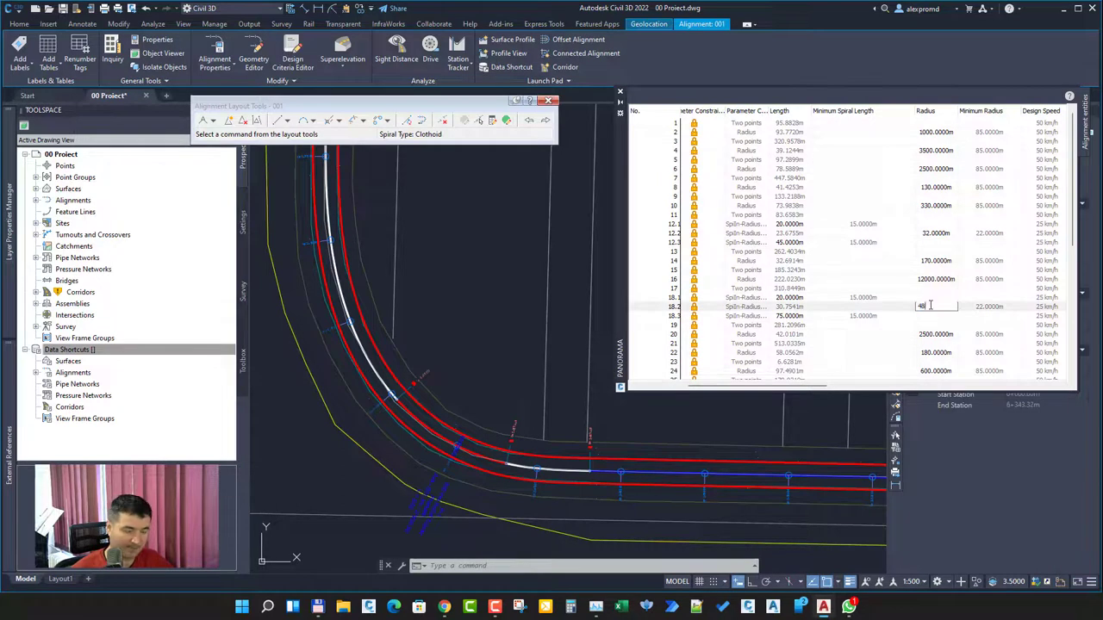
{"action": "type", "text": "48"}
{"action": "key", "text": "Return"}
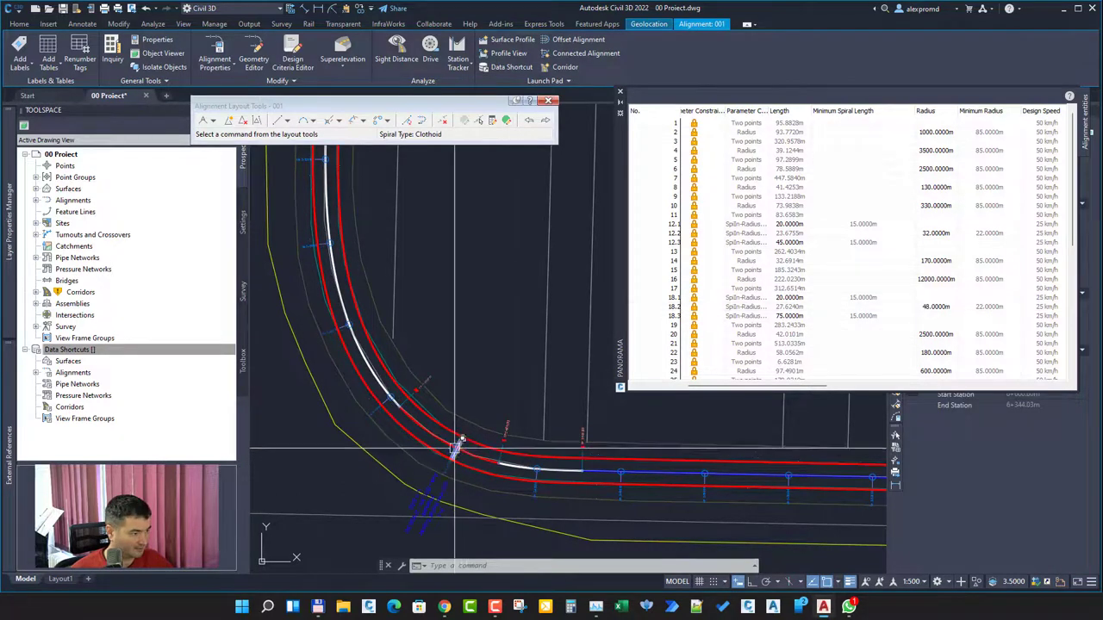
Examine how closely the rebuilt spiral-curve-spiral and its offset edges follow the existing road lines around the bend
{"action": "scroll", "coordinate": [496, 456], "scroll_direction": "up", "scroll_amount": 3}
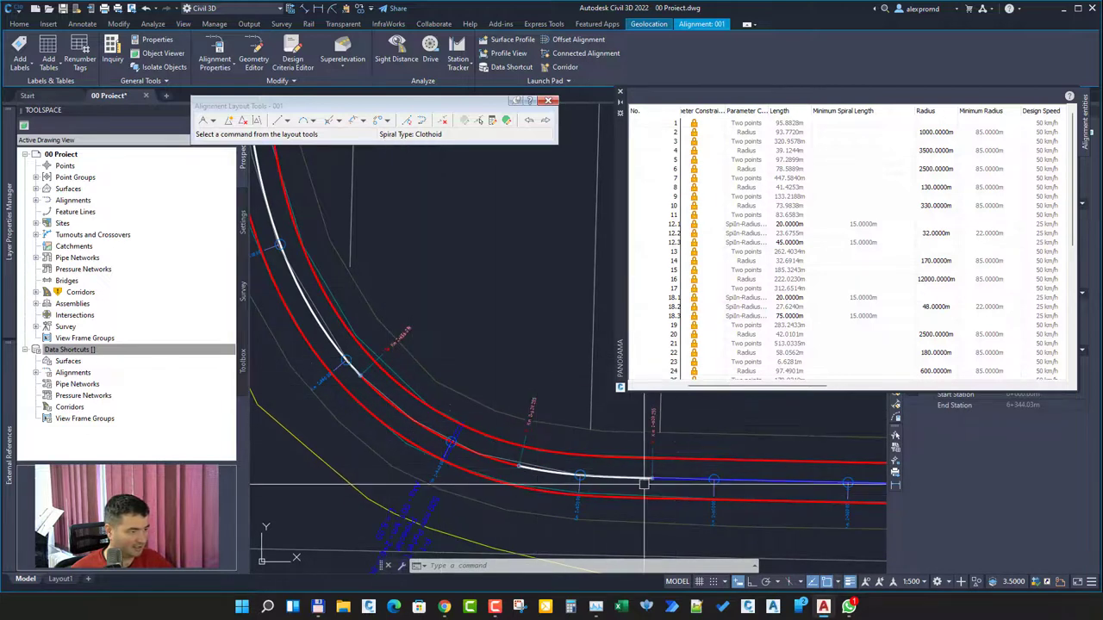
{"action": "scroll", "coordinate": [546, 457], "scroll_direction": "down", "scroll_amount": 3}
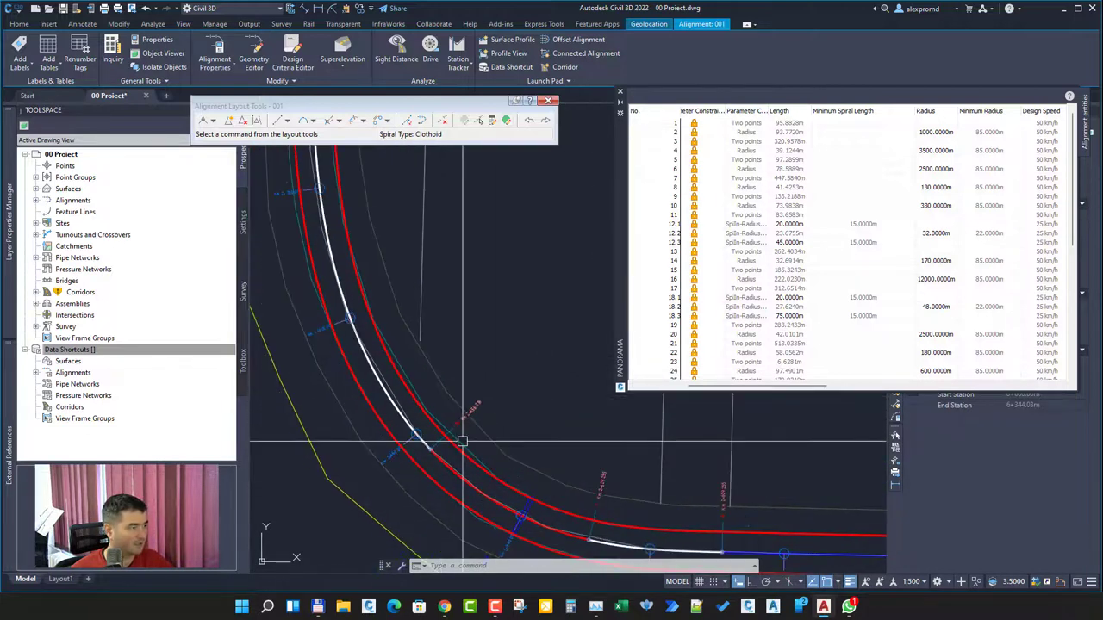
{"action": "scroll", "coordinate": [406, 382], "scroll_direction": "up", "scroll_amount": 1}
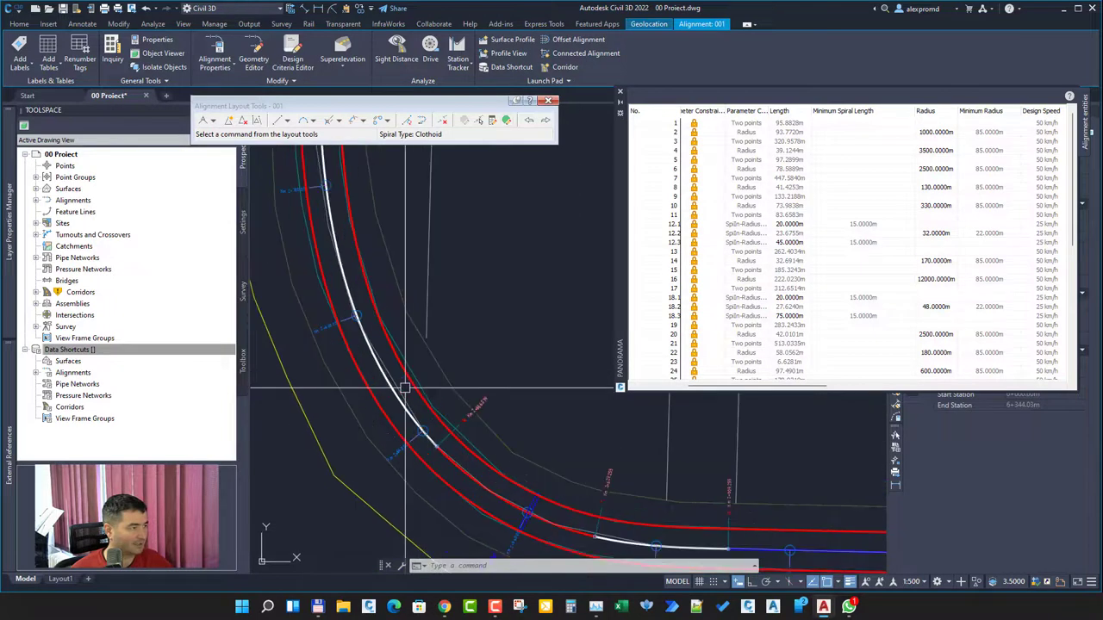
{"action": "scroll", "coordinate": [406, 387], "scroll_direction": "down", "scroll_amount": 1}
{"action": "middle_click_drag", "start_coordinate": [437, 389], "coordinate": [449, 396]}
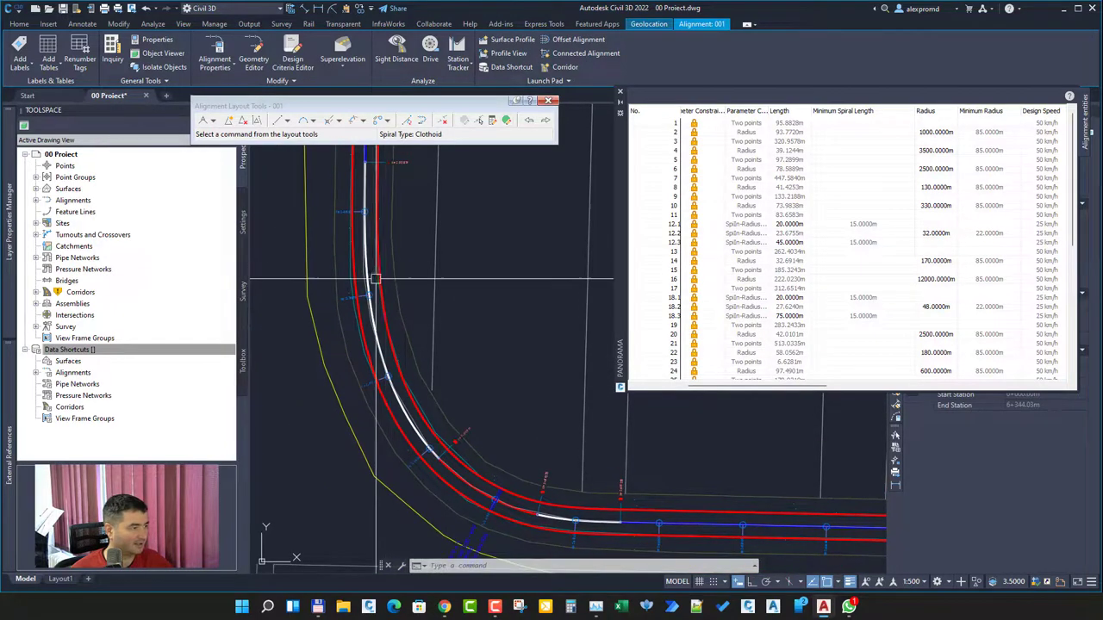
{"action": "scroll", "coordinate": [378, 310], "scroll_direction": "up", "scroll_amount": 1}
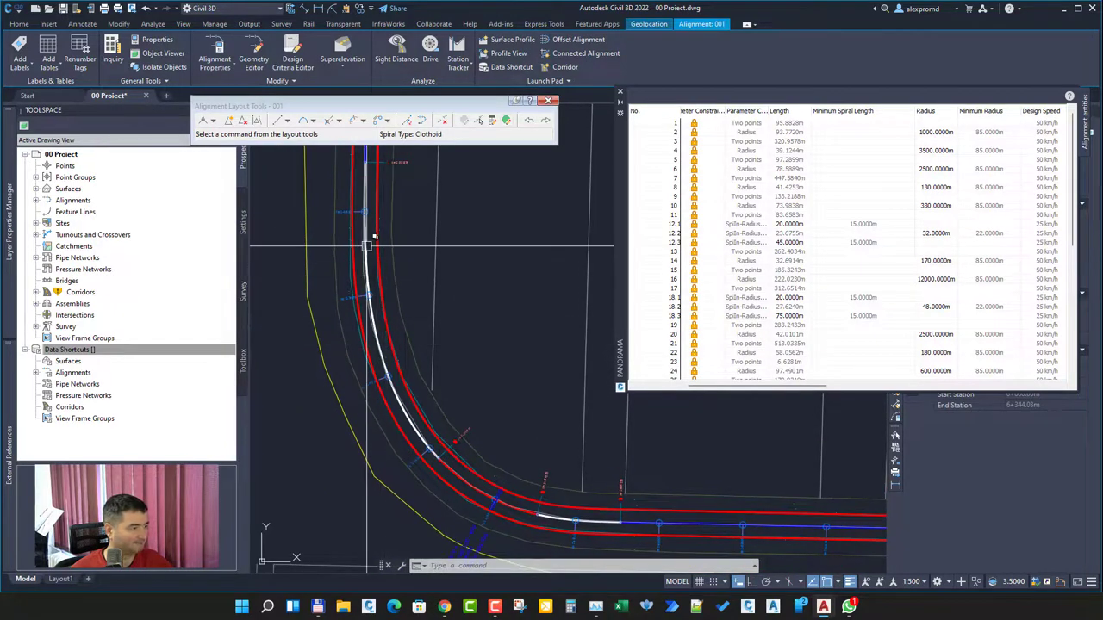
{"action": "scroll", "coordinate": [369, 287], "scroll_direction": "up", "scroll_amount": 2}
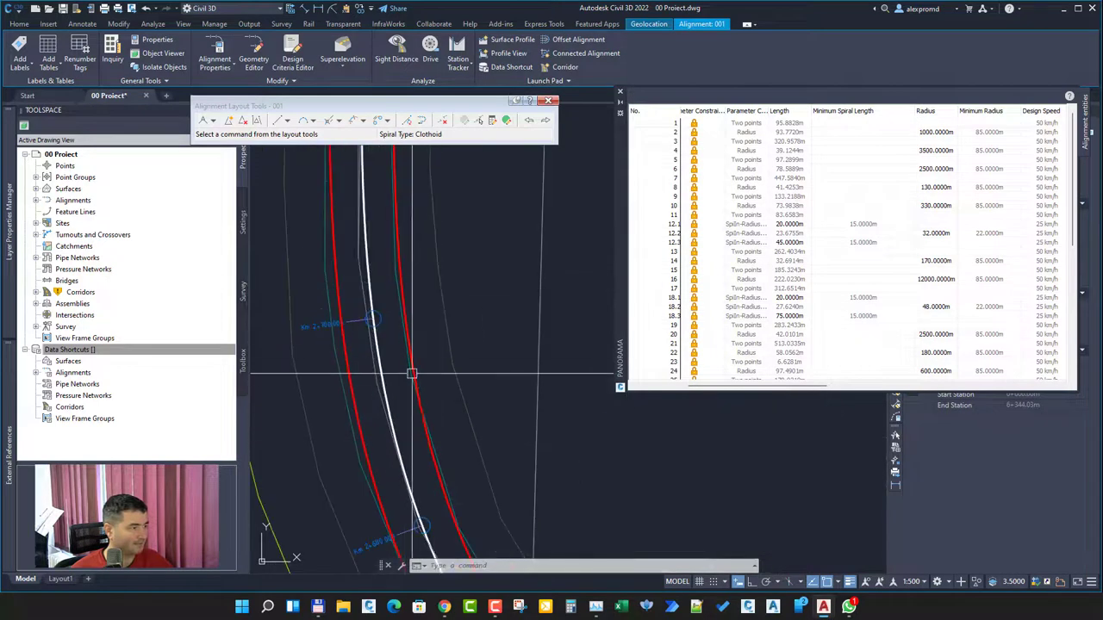
{"action": "middle_click_drag", "start_coordinate": [414, 372], "coordinate": [414, 407]}
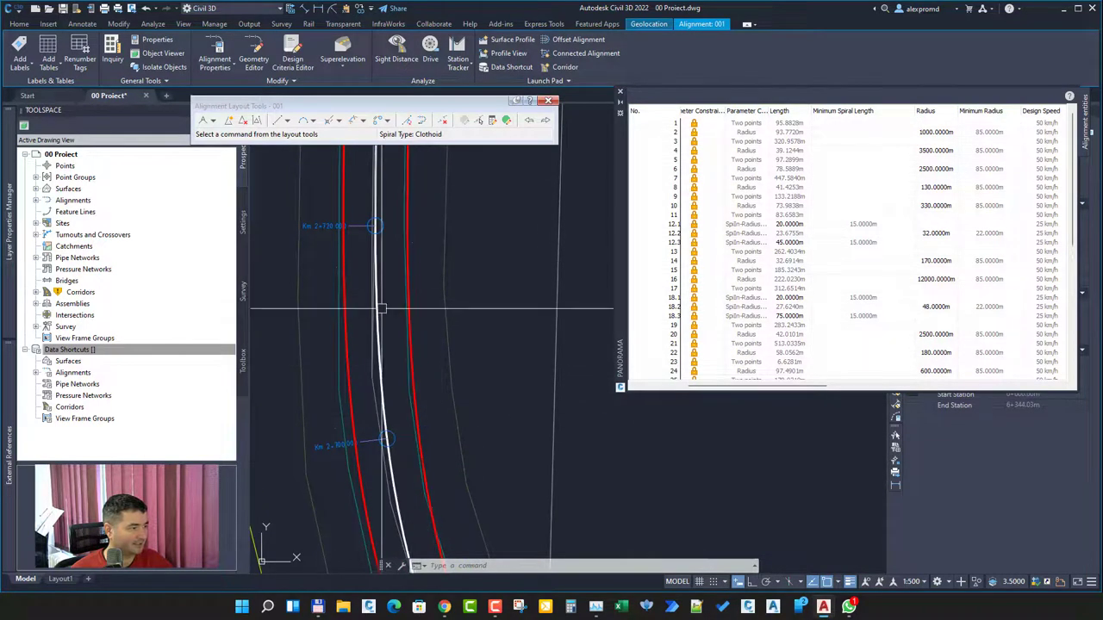
{"action": "scroll", "coordinate": [366, 476], "scroll_direction": "down", "scroll_amount": 2}
{"action": "scroll", "coordinate": [366, 340], "scroll_direction": "down", "scroll_amount": 3}
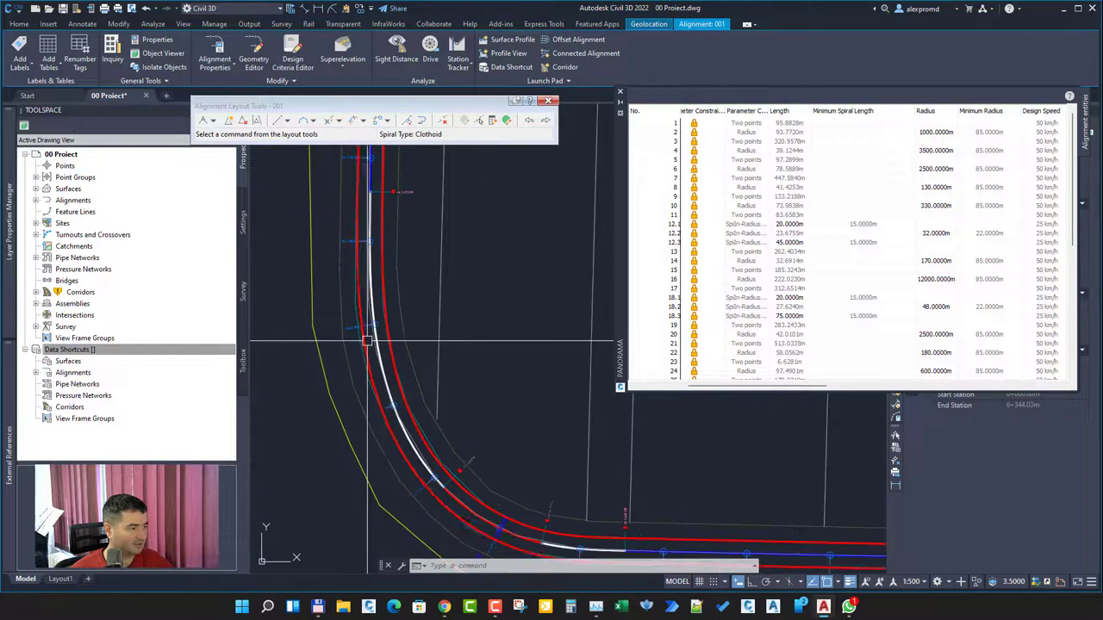
{"action": "left_click_drag", "start_coordinate": [369, 343], "coordinate": [405, 405]}
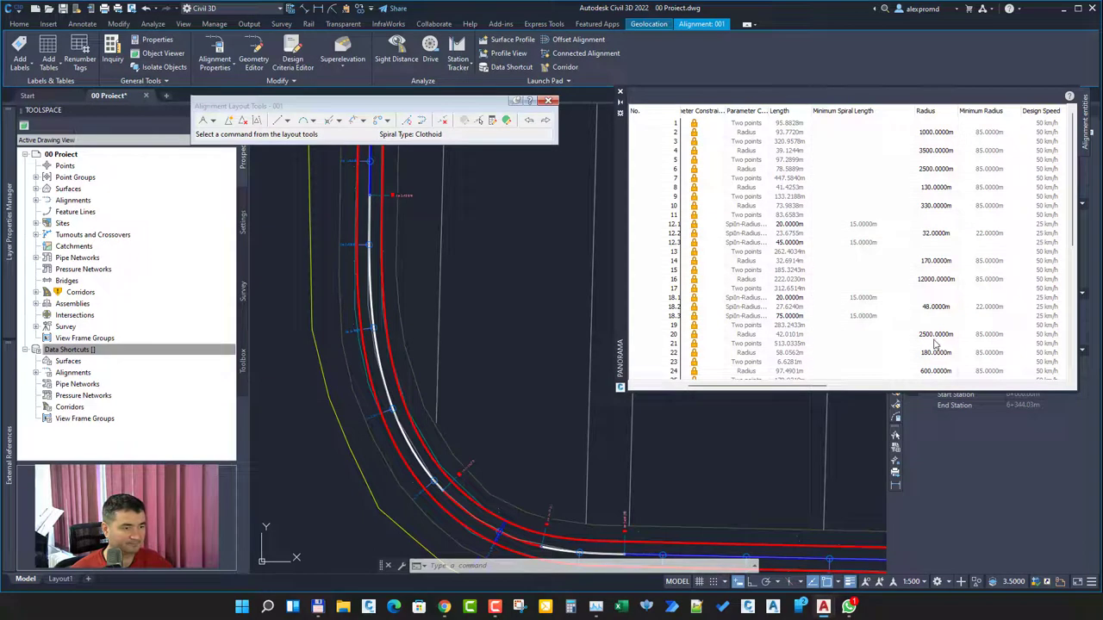
Try lengths of 70 m and 65 m for spiral 18.3 at the bend
{"action": "double_click", "coordinate": [787, 243]}
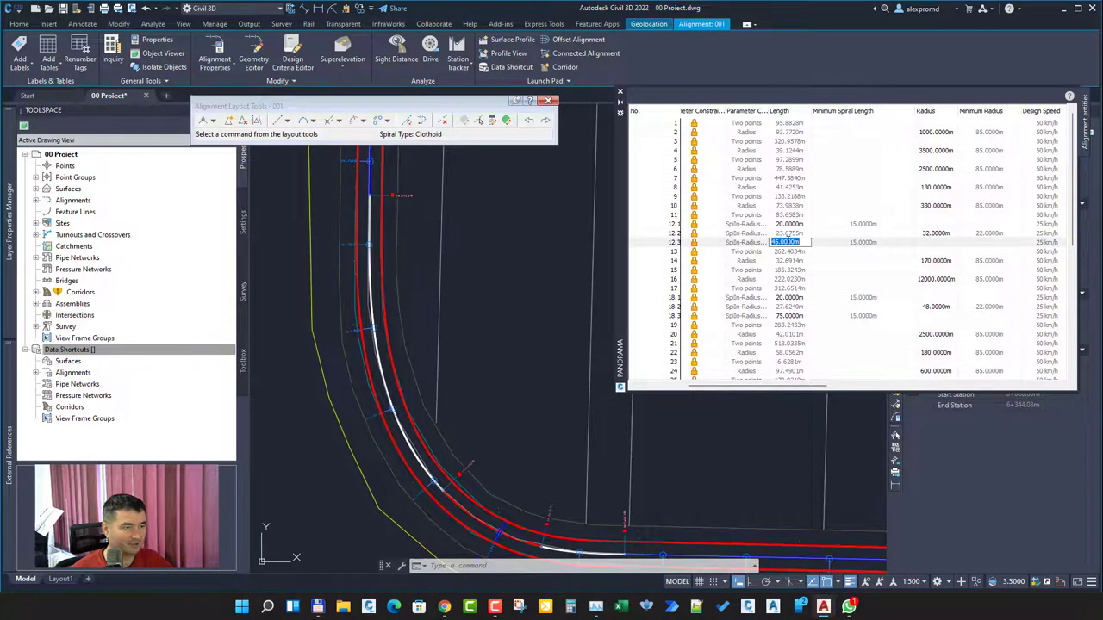
{"action": "double_click", "coordinate": [786, 317]}
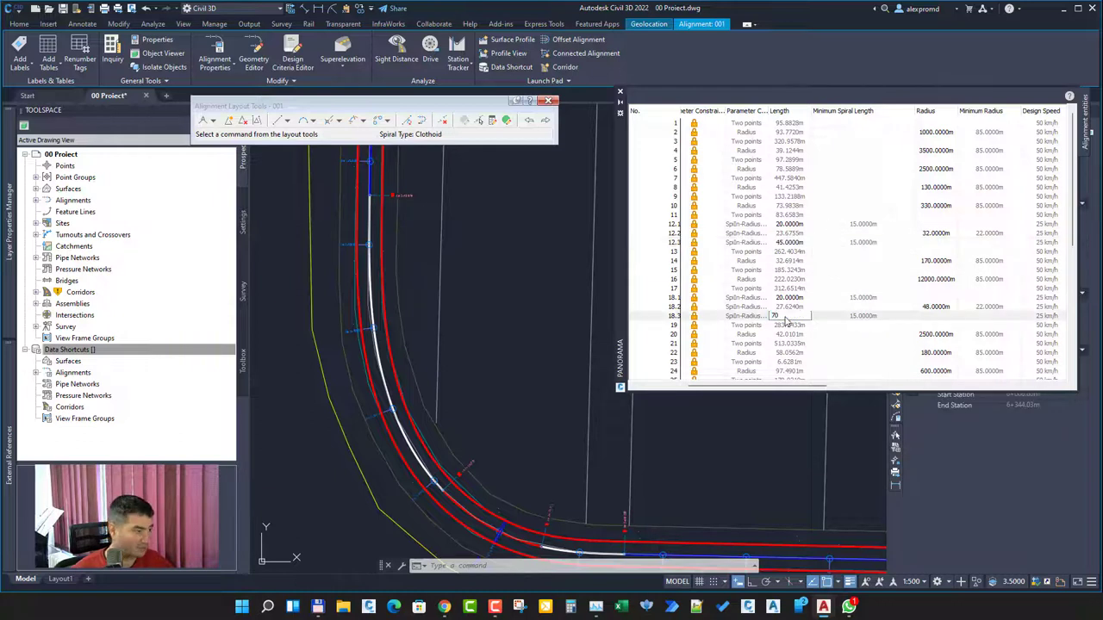
{"action": "key", "text": "Return"}
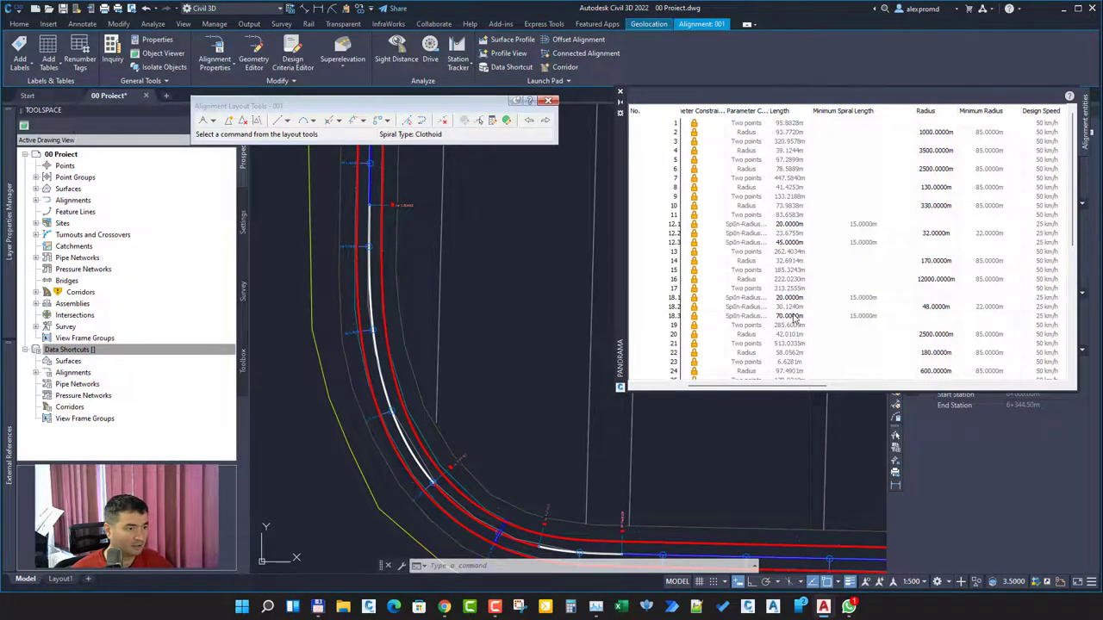
{"action": "double_click", "coordinate": [791, 316]}
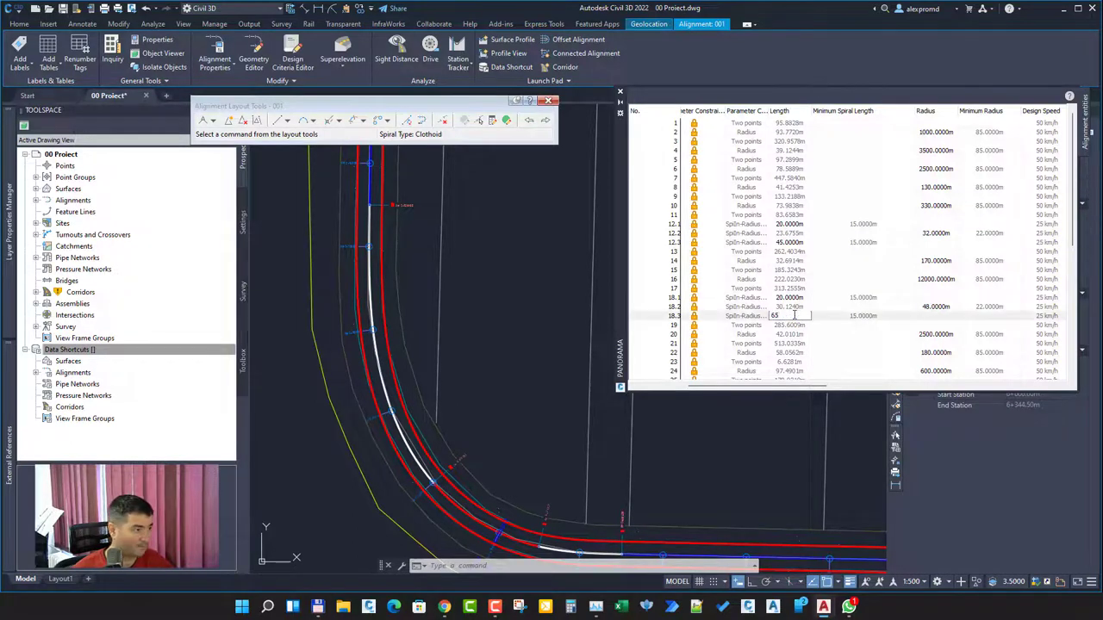
{"action": "key", "text": "Return"}
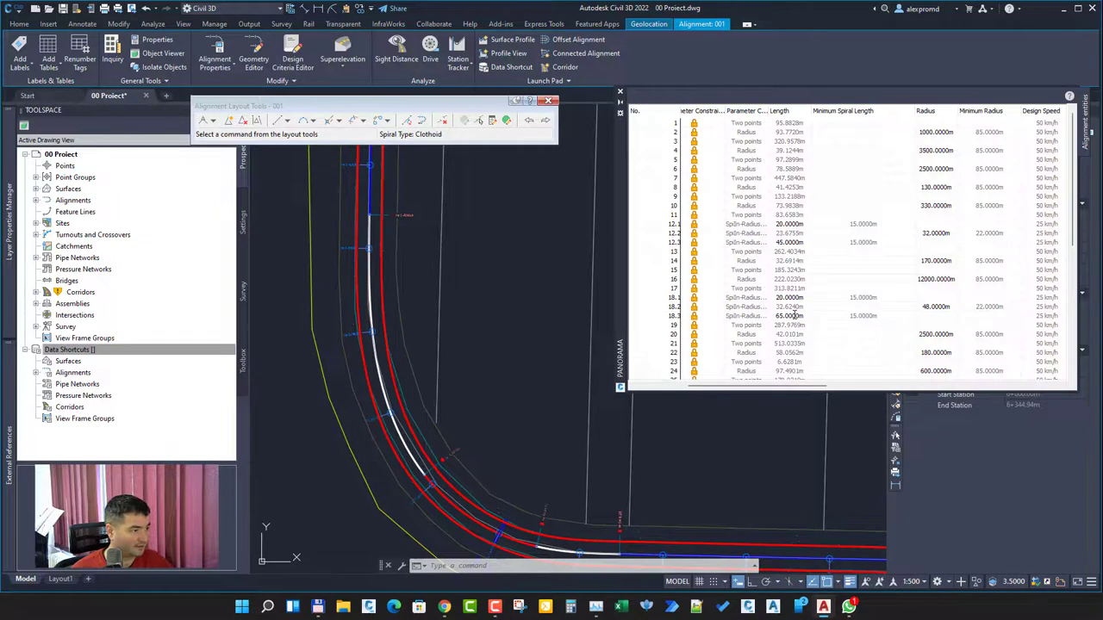
Try a radius of 50 m for curve 18.2 between the two spirals
{"action": "middle_click_drag", "start_coordinate": [621, 449], "coordinate": [577, 409]}
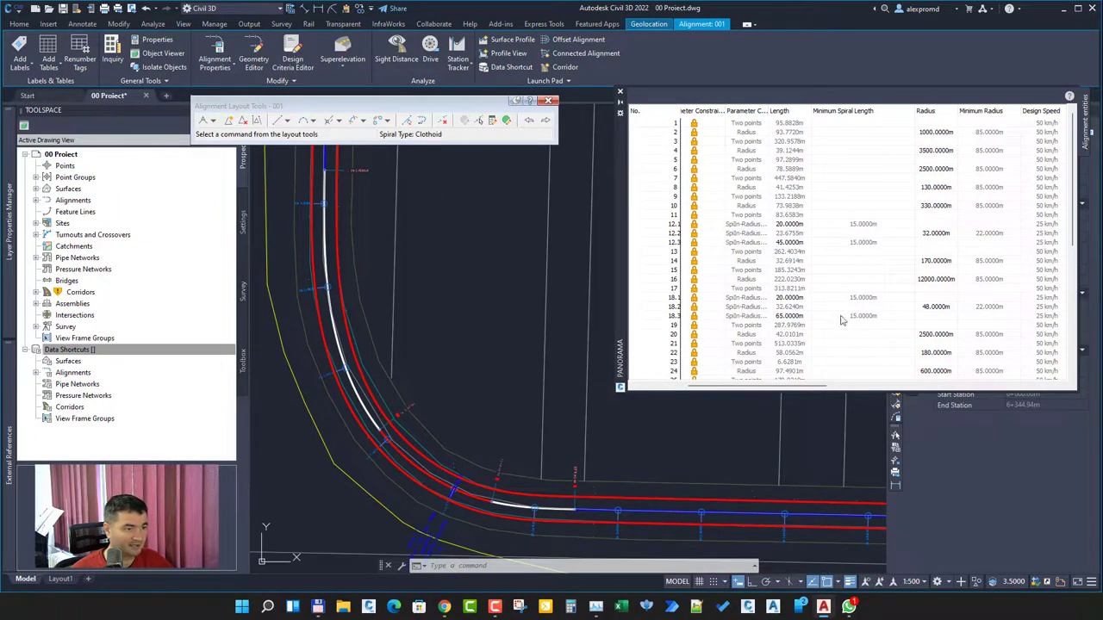
{"action": "double_click", "coordinate": [942, 310]}
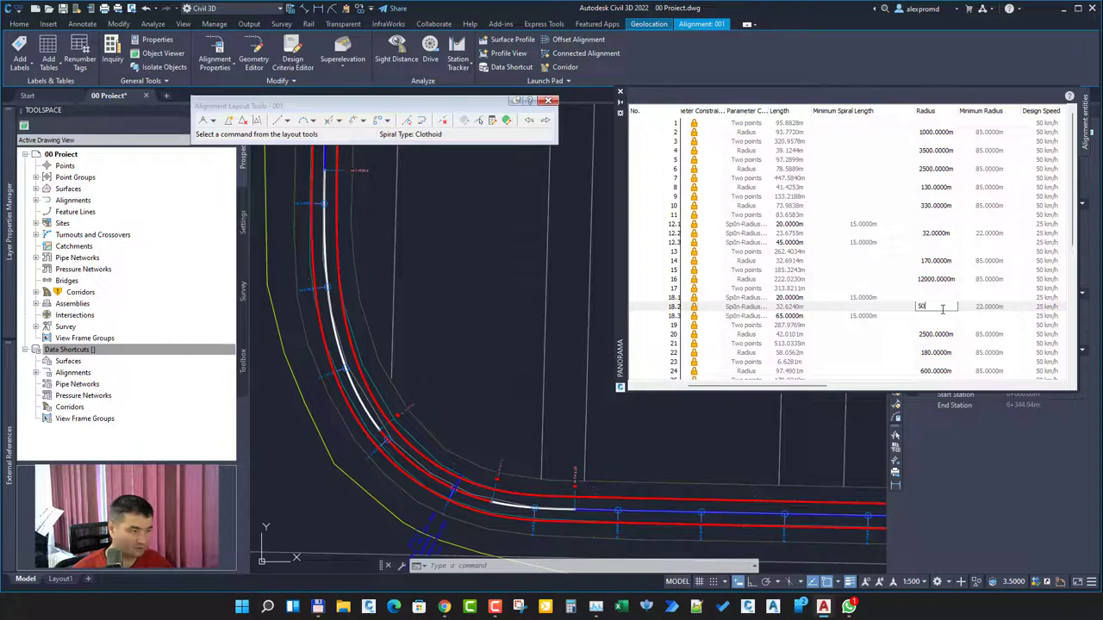
{"action": "key", "text": "Return"}
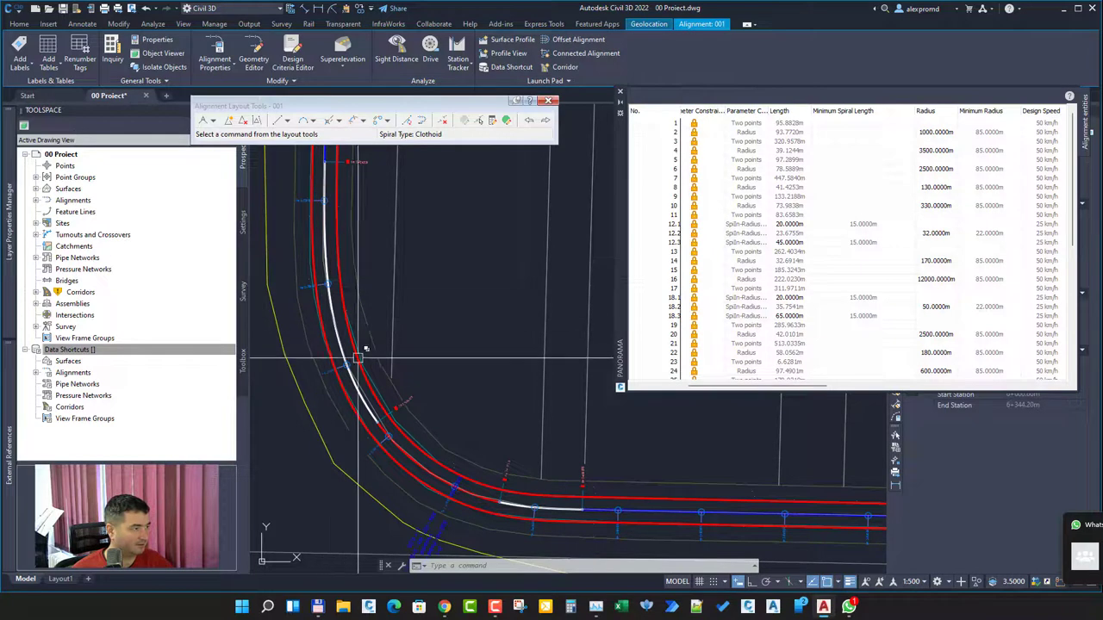
Stretch the grip of tangent 19 just after the bend onto the existing road line near Km 2+720
{"action": "scroll", "coordinate": [345, 327], "scroll_direction": "up", "scroll_amount": 3}
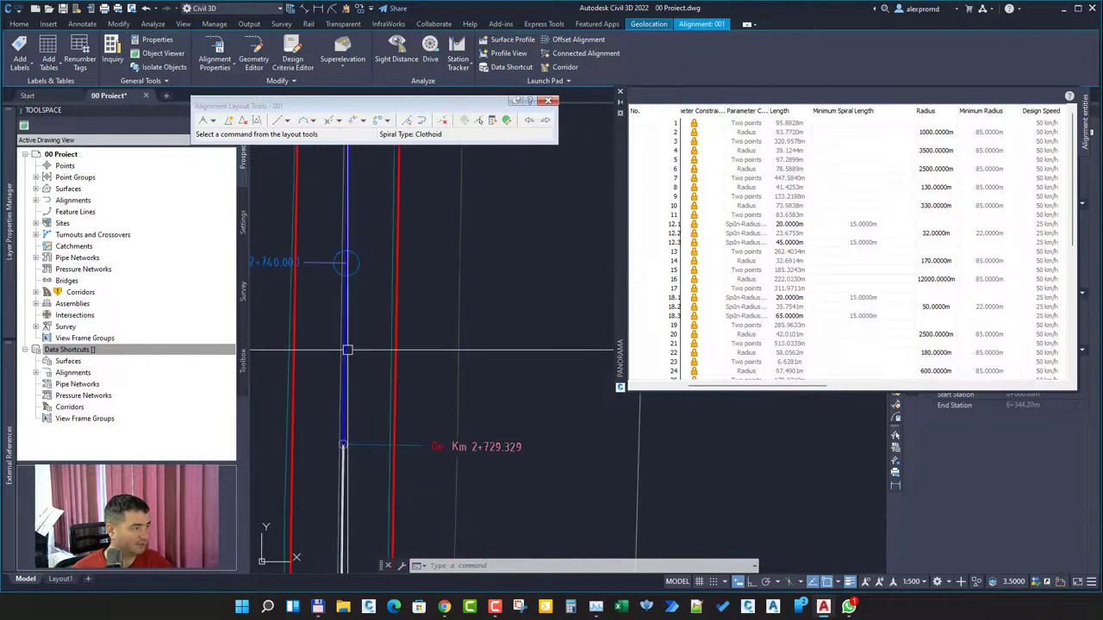
{"action": "scroll", "coordinate": [366, 452], "scroll_direction": "down", "scroll_amount": 3}
{"action": "scroll", "coordinate": [367, 452], "scroll_direction": "down", "scroll_amount": 2}
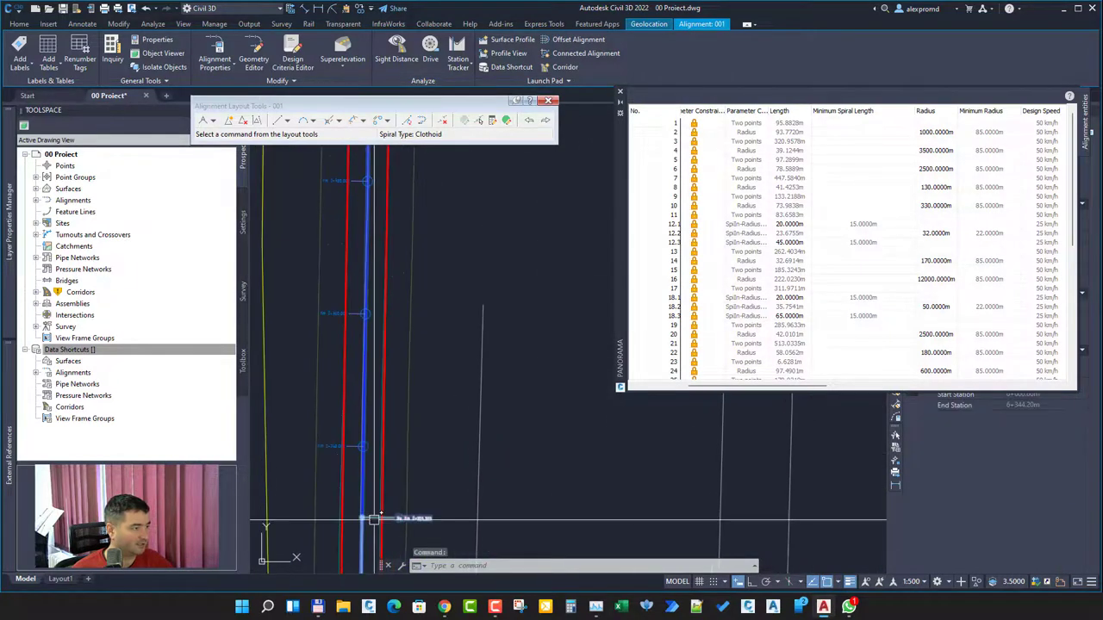
{"action": "mouse_move", "coordinate": [369, 517]}
{"action": "middle_mouse_down"}
{"action": "mouse_move", "coordinate": [394, 492]}
{"action": "mouse_move", "coordinate": [411, 400]}
{"action": "middle_mouse_up"}
{"action": "scroll", "coordinate": [403, 499], "scroll_direction": "up", "scroll_amount": 5}
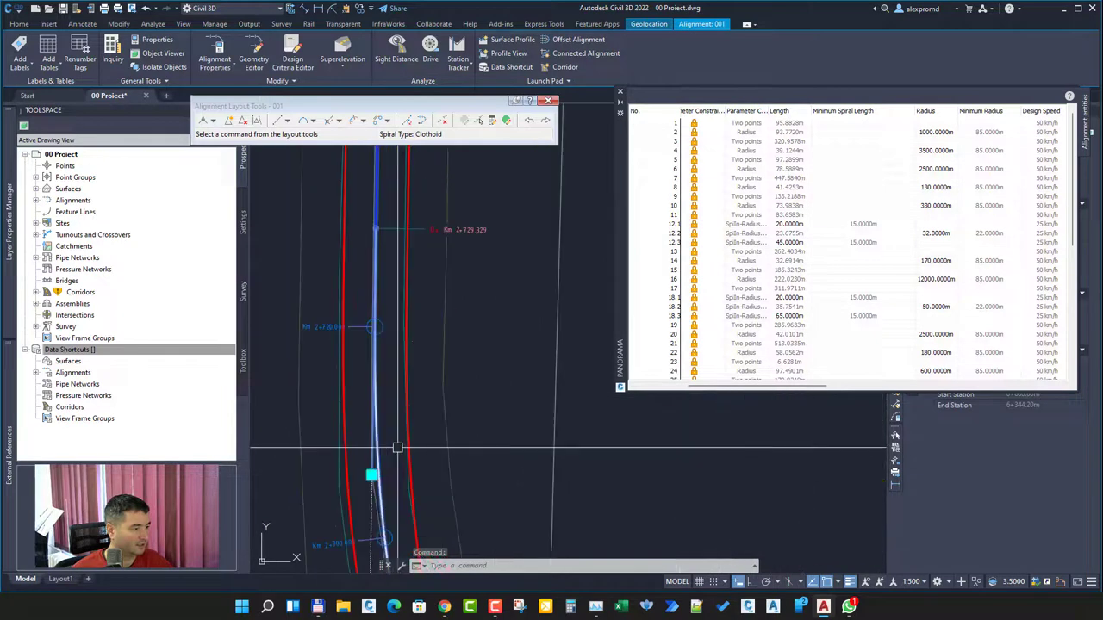
{"action": "left_click", "coordinate": [401, 502]}
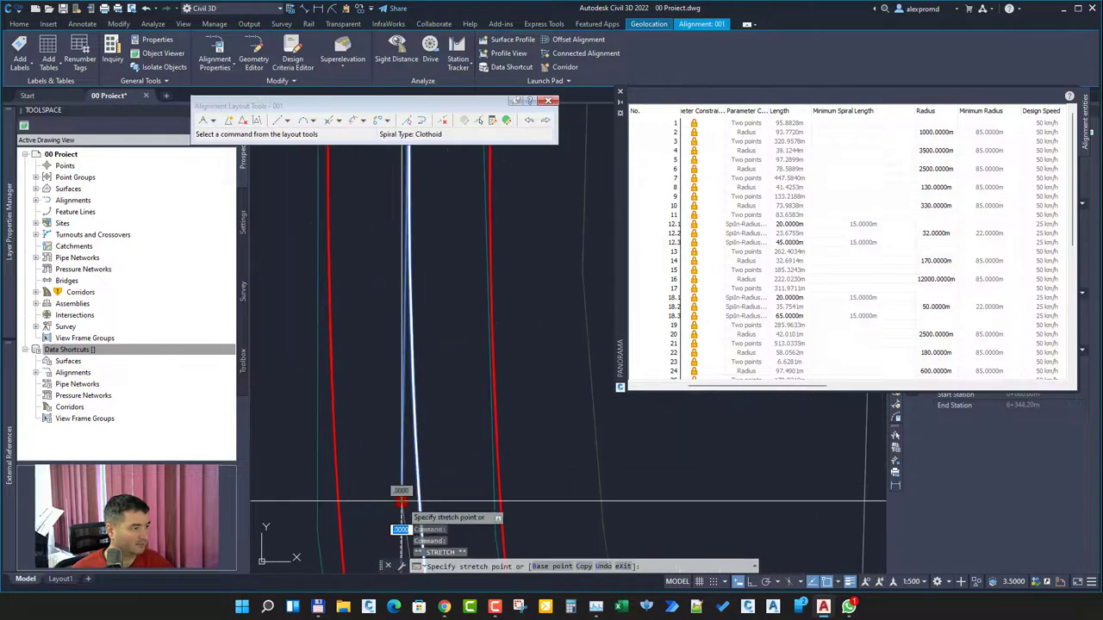
{"action": "scroll", "coordinate": [401, 435], "scroll_direction": "down", "scroll_amount": 2}
{"action": "scroll", "coordinate": [398, 405], "scroll_direction": "up", "scroll_amount": 4}
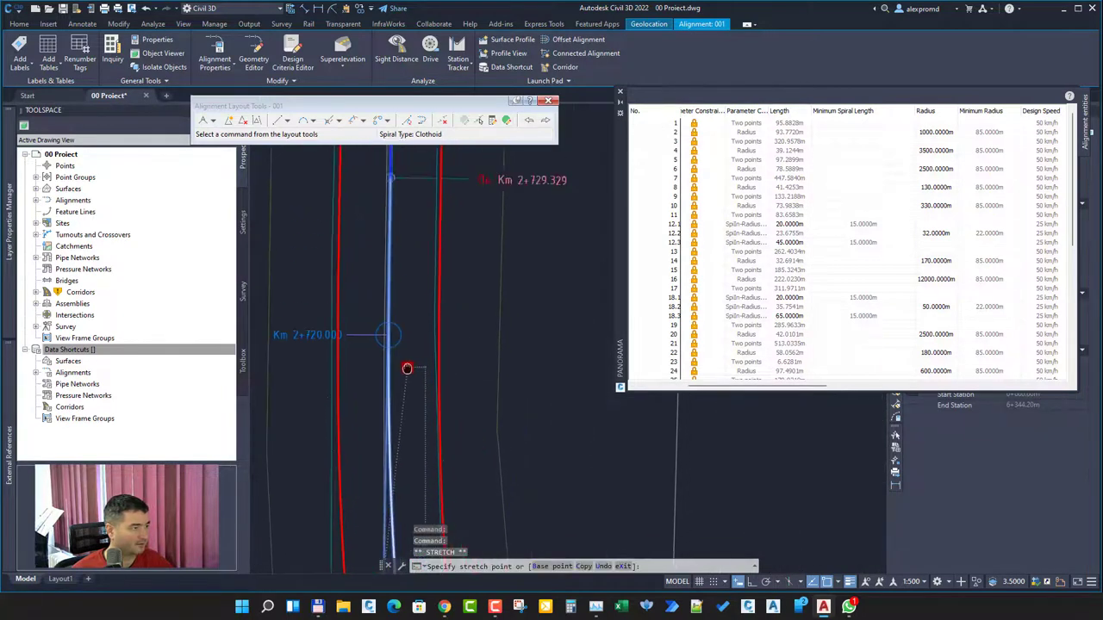
{"action": "scroll", "coordinate": [386, 337], "scroll_direction": "up", "scroll_amount": 2}
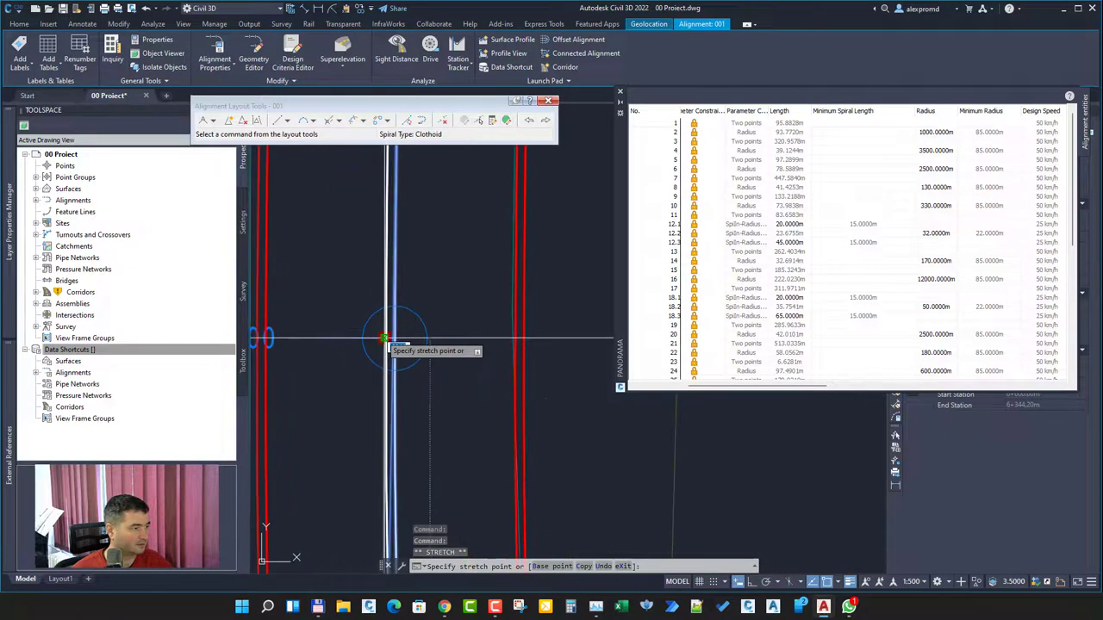
{"action": "left_click", "coordinate": [385, 337]}
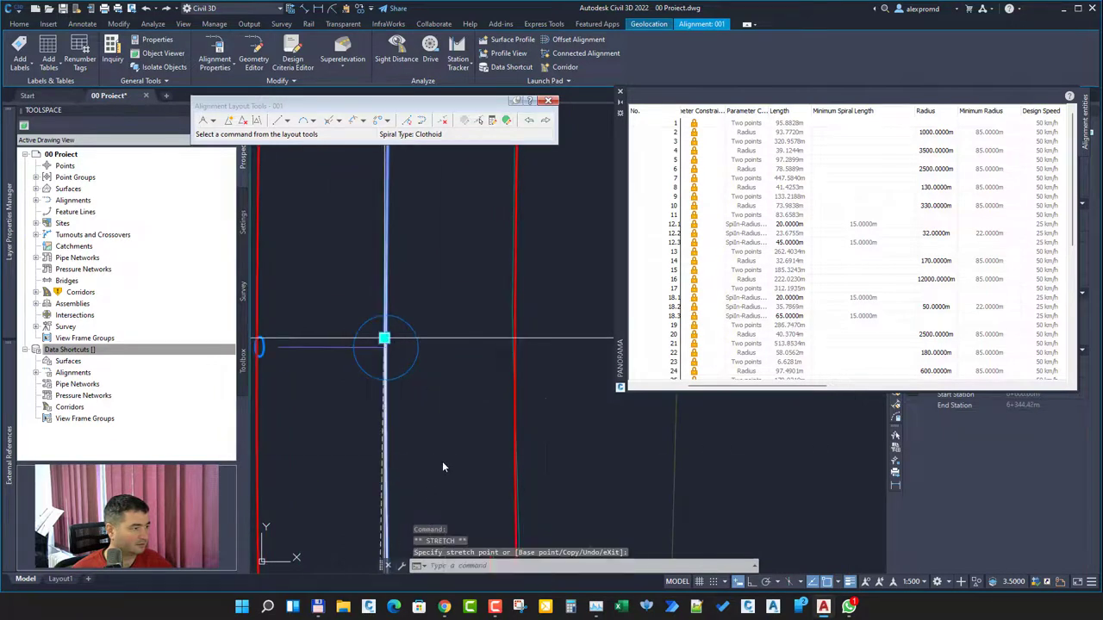
{"action": "scroll", "coordinate": [445, 387], "scroll_direction": "down", "scroll_amount": 4}
{"action": "scroll", "coordinate": [446, 387], "scroll_direction": "down", "scroll_amount": 2}
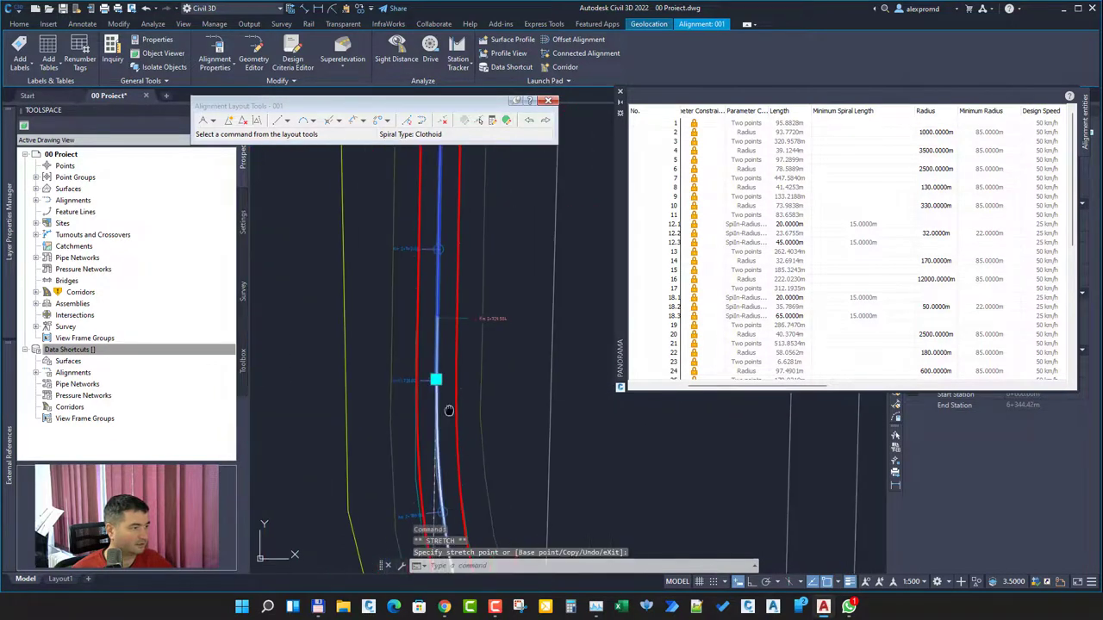
{"action": "scroll", "coordinate": [428, 444], "scroll_direction": "up", "scroll_amount": 5}
{"action": "scroll", "coordinate": [440, 434], "scroll_direction": "up", "scroll_amount": 3}
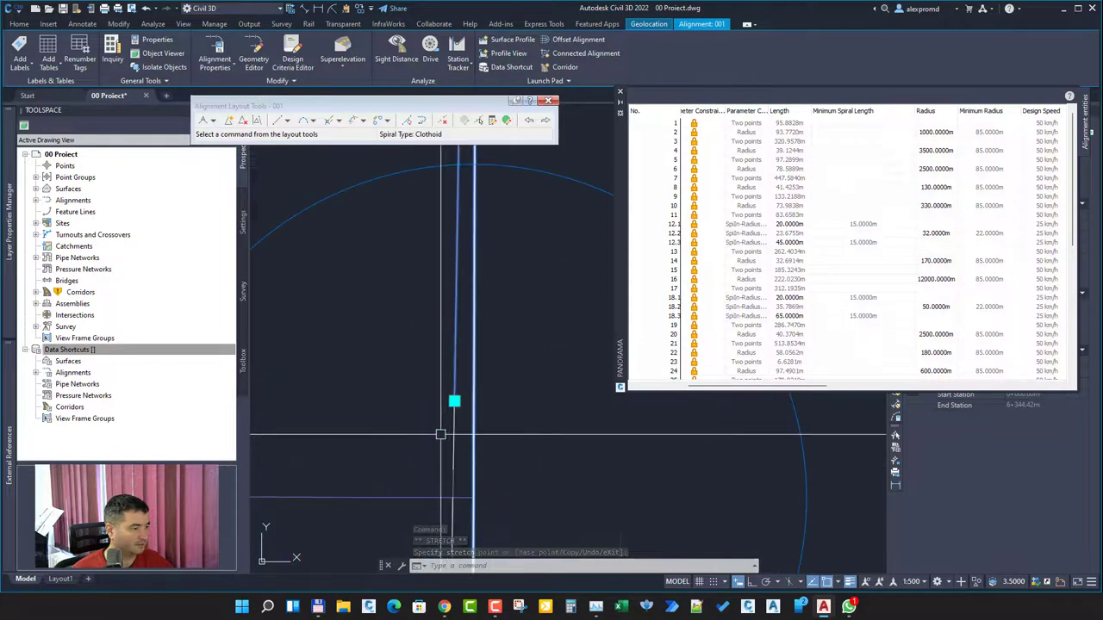
{"action": "scroll", "coordinate": [414, 364], "scroll_direction": "down", "scroll_amount": 5}
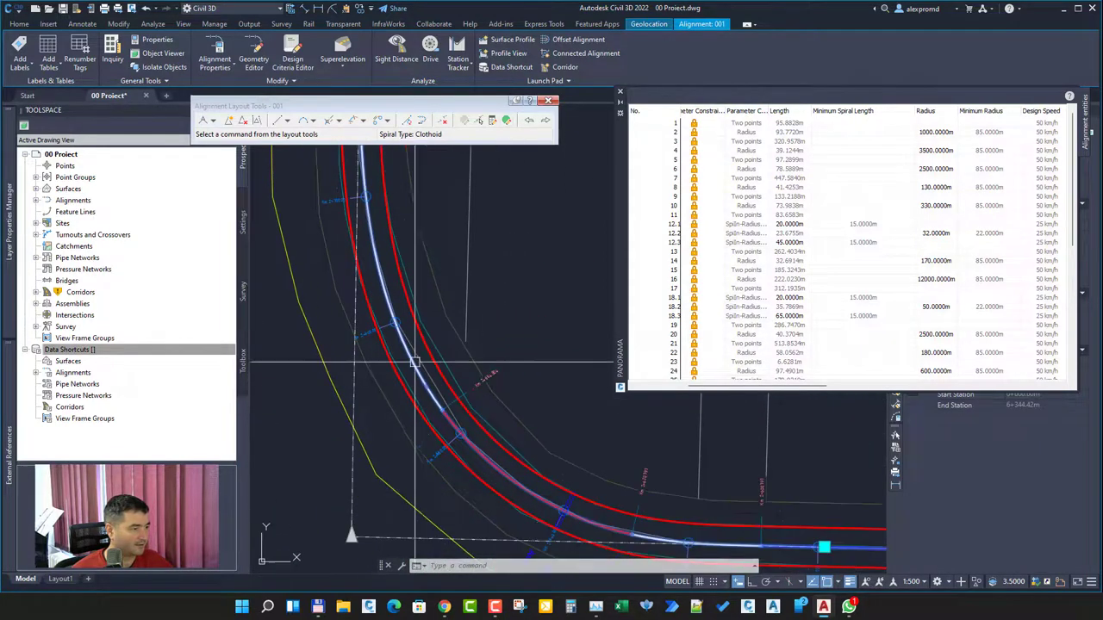
{"action": "key", "text": "Escape"}
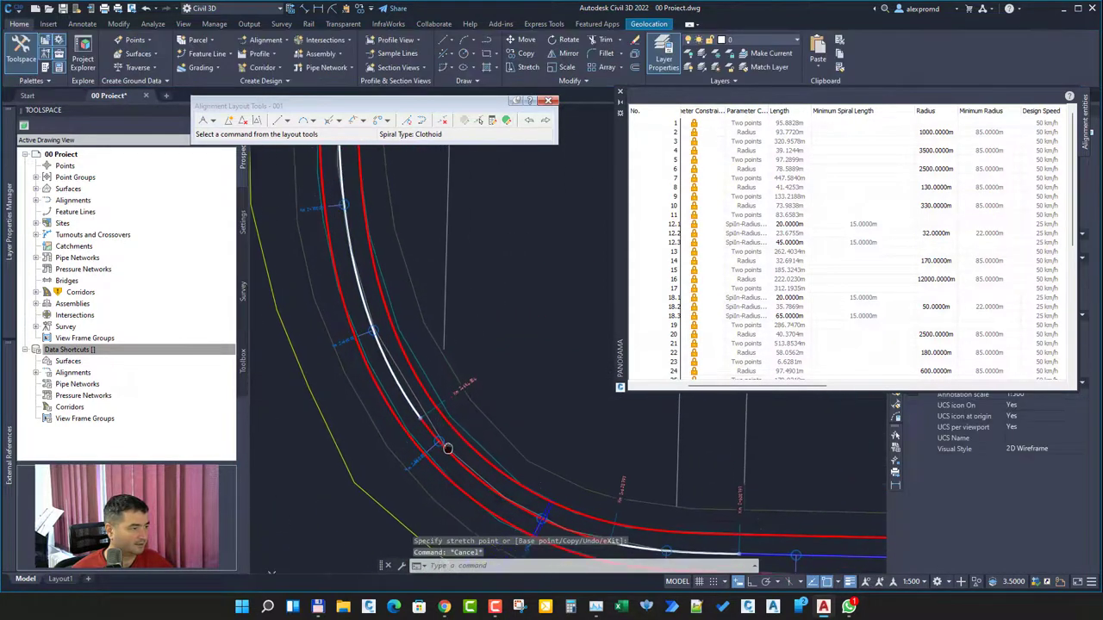
Set the length of spiral 18.3 to 70 m
{"action": "mouse_move", "coordinate": [448, 448]}
{"action": "middle_mouse_down"}
{"action": "mouse_move", "coordinate": [453, 470]}
{"action": "mouse_move", "coordinate": [425, 401]}
{"action": "mouse_move", "coordinate": [439, 463]}
{"action": "middle_mouse_up"}
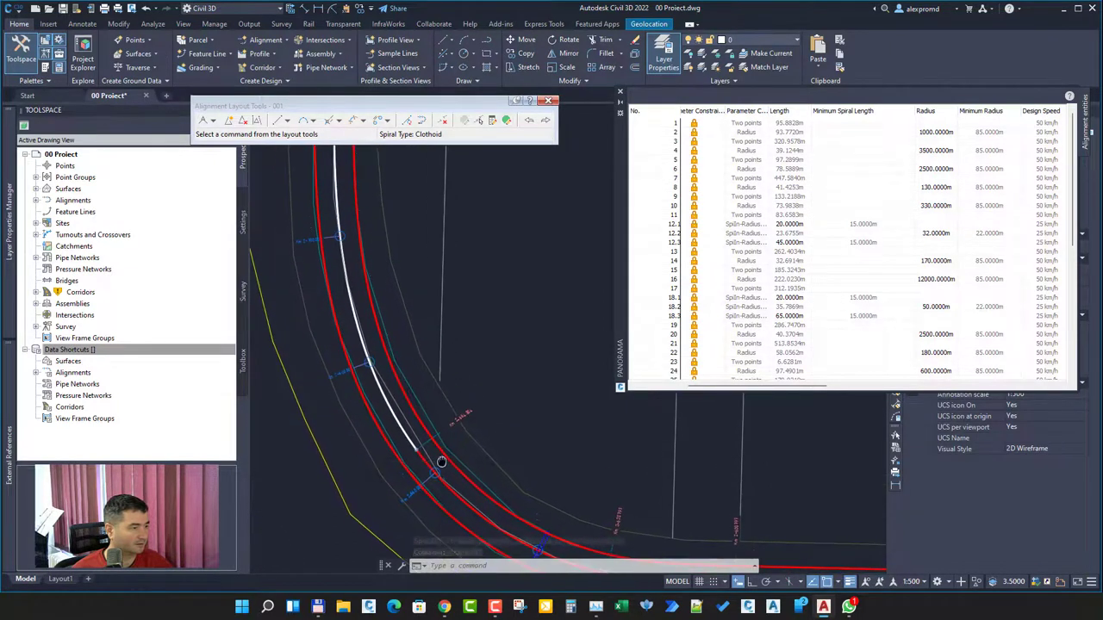
{"action": "double_click", "coordinate": [795, 319]}
{"action": "type", "text": "70"}
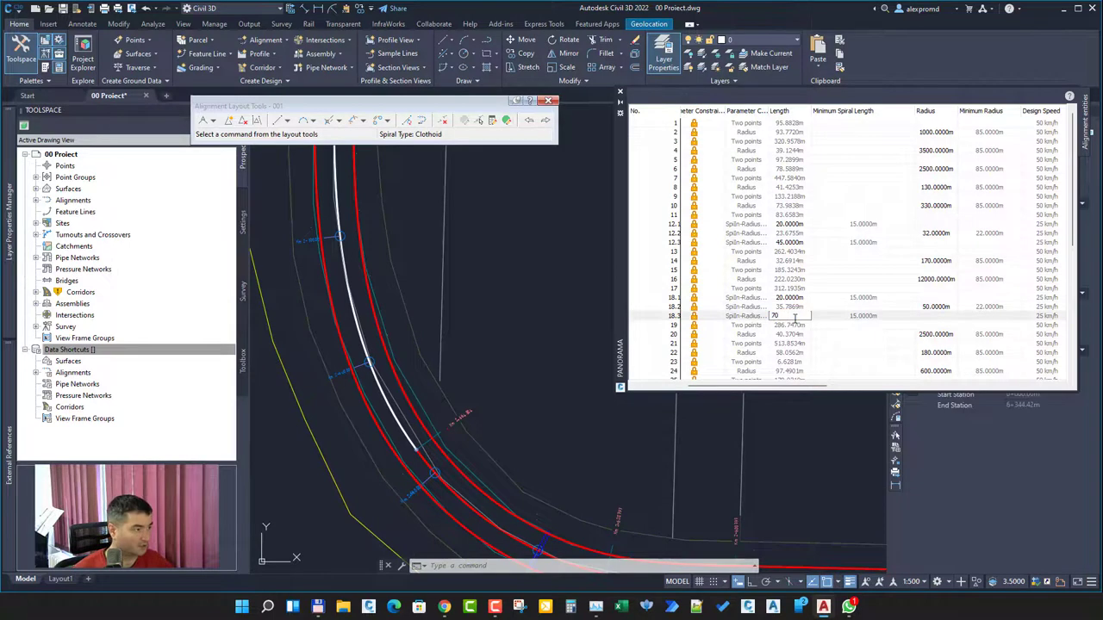
{"action": "key", "text": "Return"}
{"action": "middle_click_drag", "start_coordinate": [511, 496], "coordinate": [472, 416]}
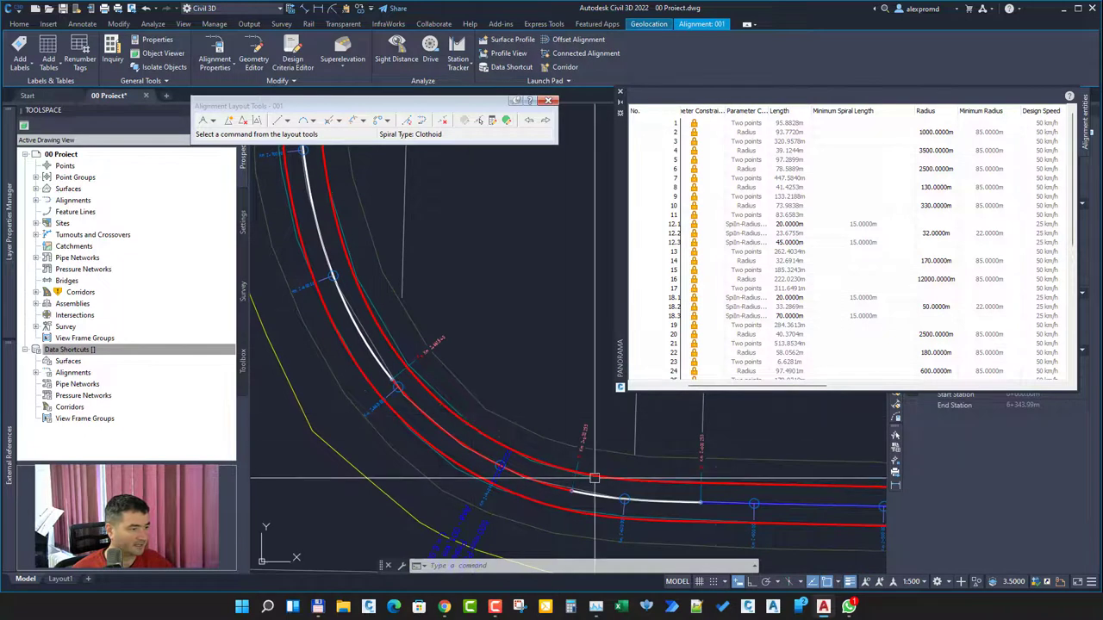
Try a radius of 45 m for curve 18.2
{"action": "double_click", "coordinate": [940, 306]}
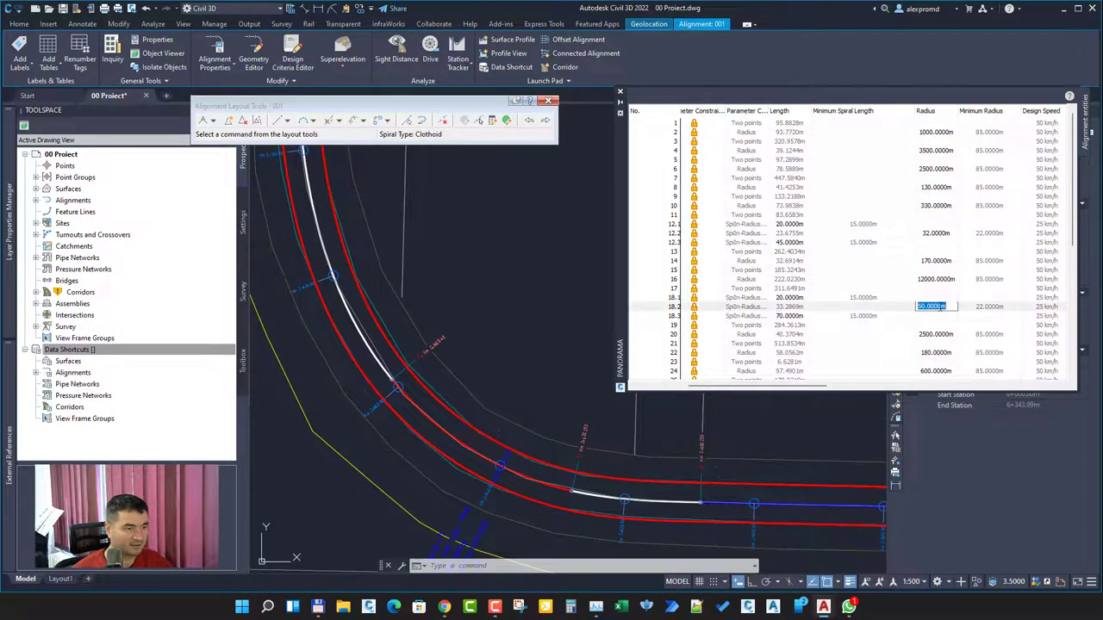
{"action": "type", "text": "45"}
{"action": "key", "text": "Return"}
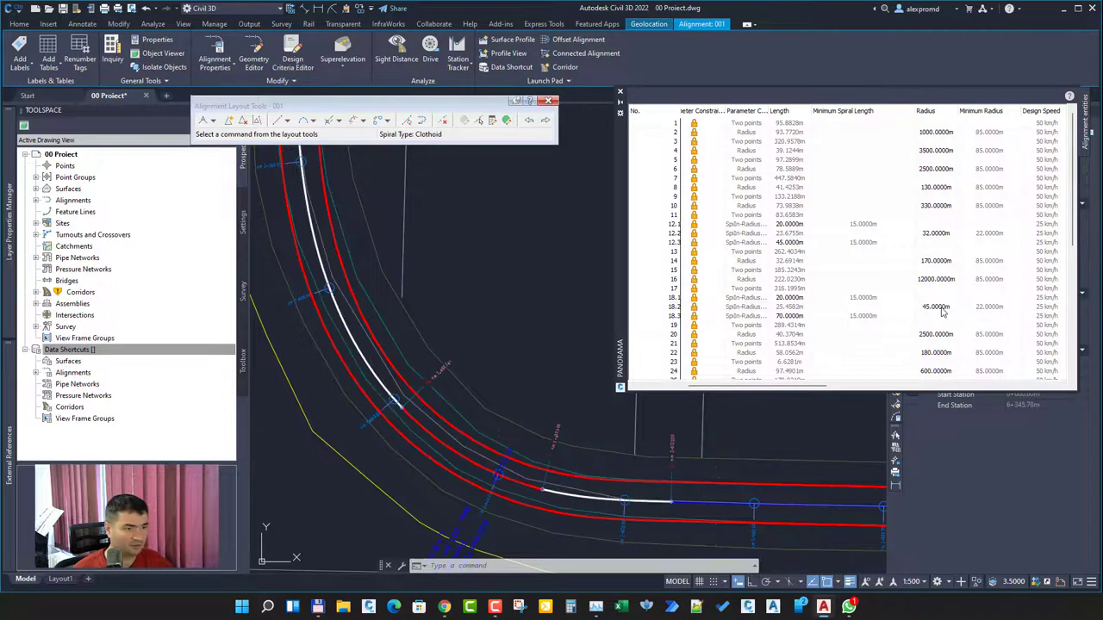
Set the radius of curve 18.2 to 48 m and check the fit around the bend
{"action": "double_click", "coordinate": [940, 307]}
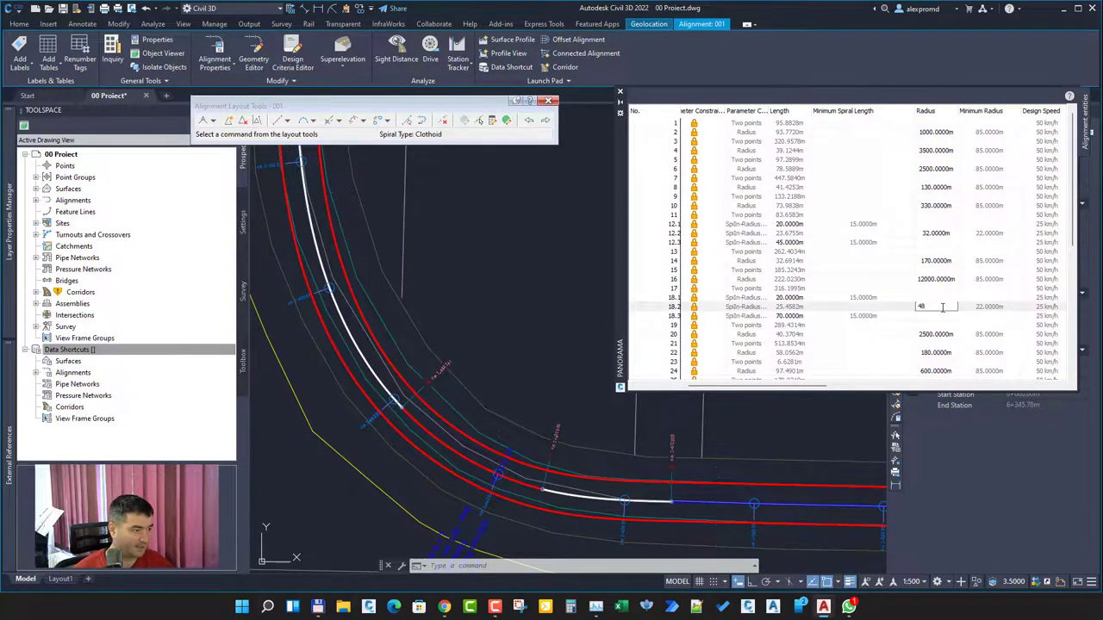
{"action": "key", "text": "Return"}
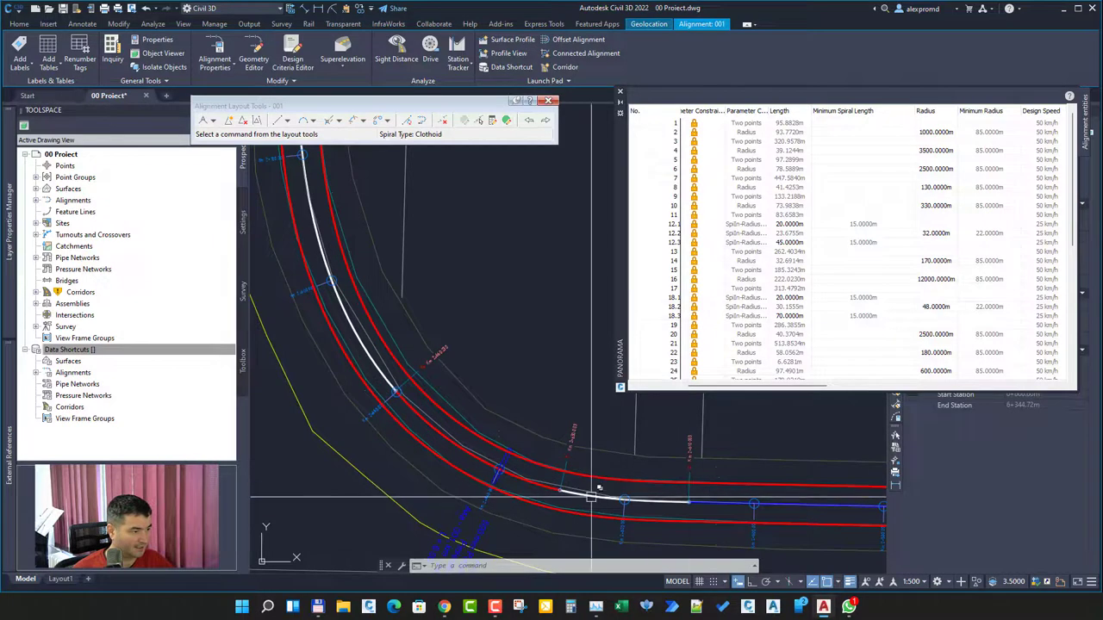
{"action": "mouse_move", "coordinate": [398, 371]}
{"action": "middle_mouse_down"}
{"action": "mouse_move", "coordinate": [451, 483]}
{"action": "mouse_move", "coordinate": [468, 462]}
{"action": "mouse_move", "coordinate": [455, 467]}
{"action": "mouse_move", "coordinate": [462, 507]}
{"action": "middle_mouse_up"}
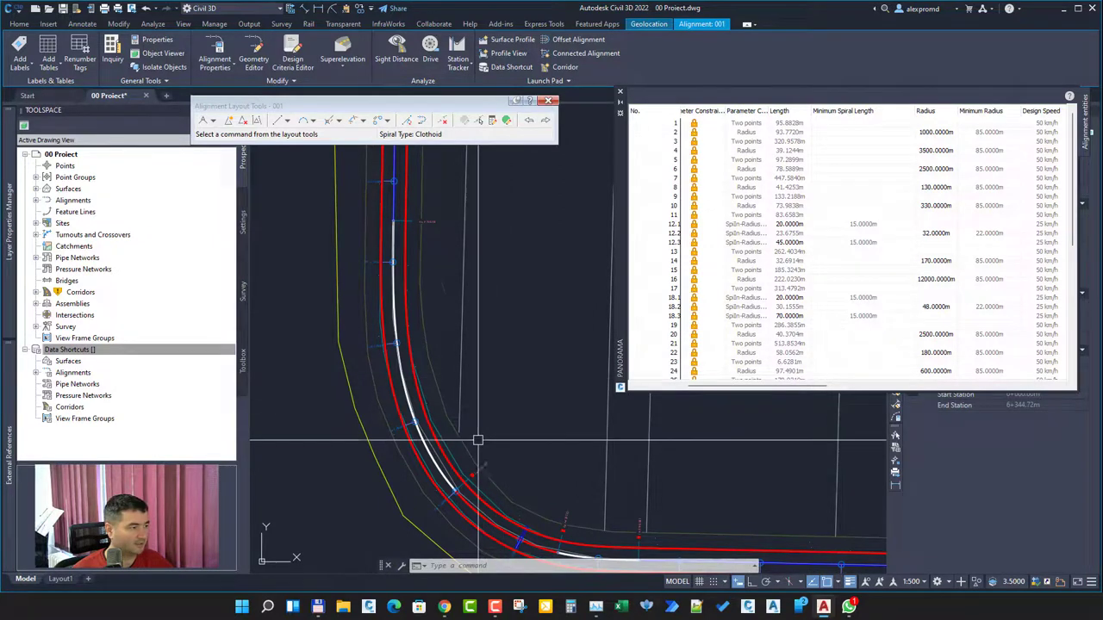
{"action": "middle_click_drag", "start_coordinate": [480, 440], "coordinate": [426, 352]}
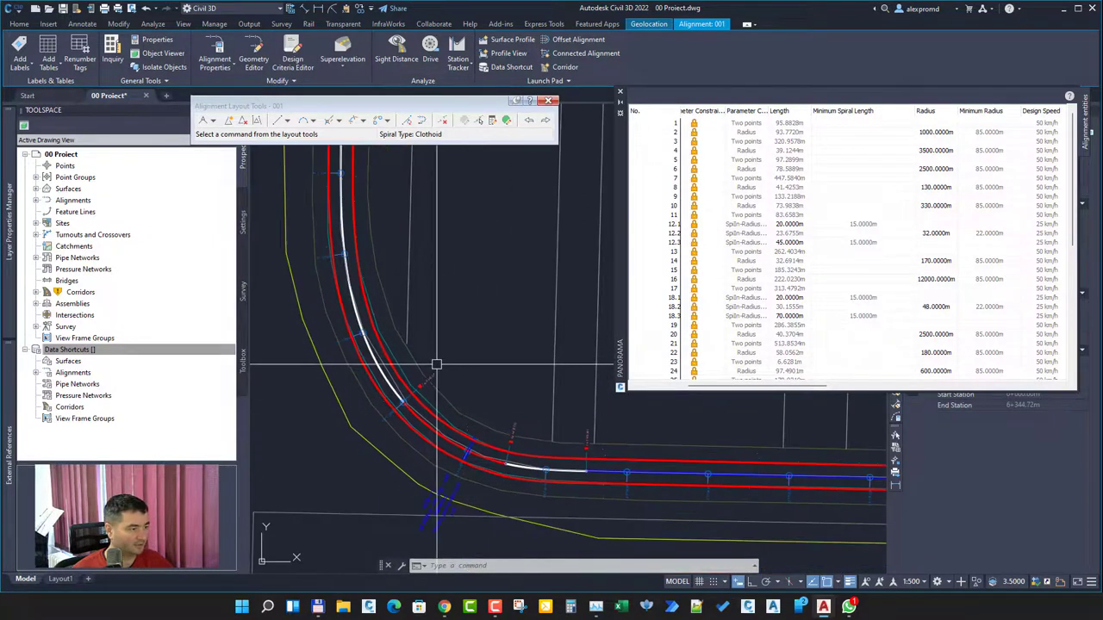